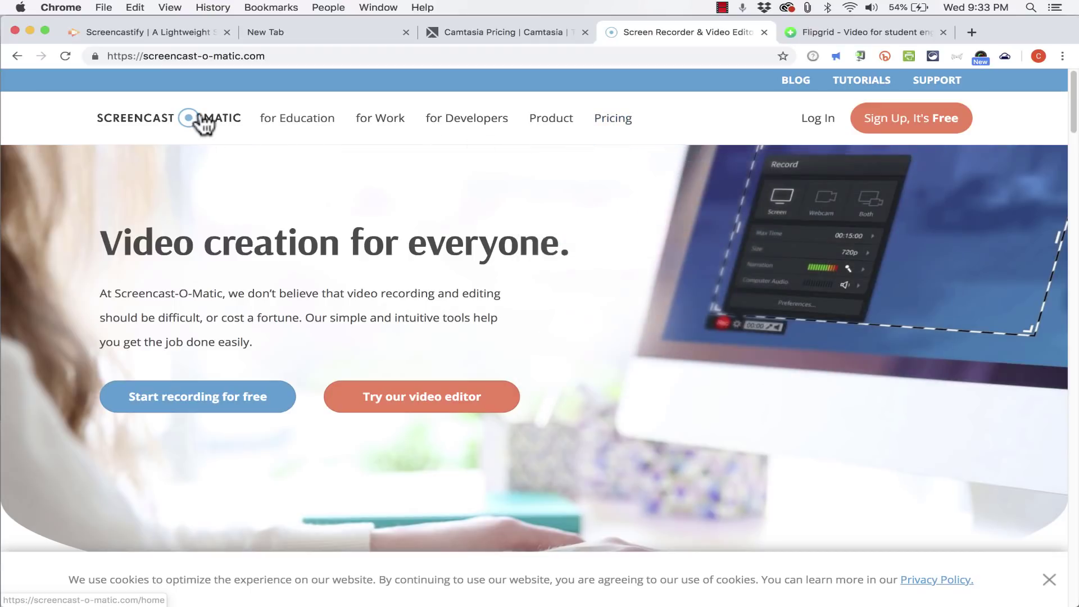
View the Screencastify homepage, then switch to the blank Google new-tab page.
left_click(161, 32)
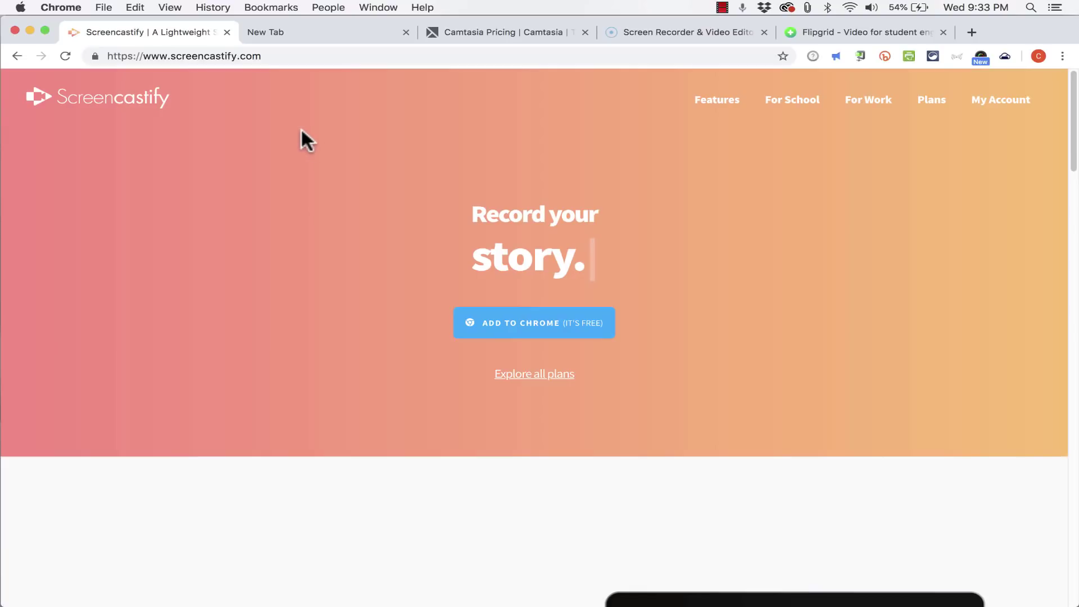
left_click(294, 34)
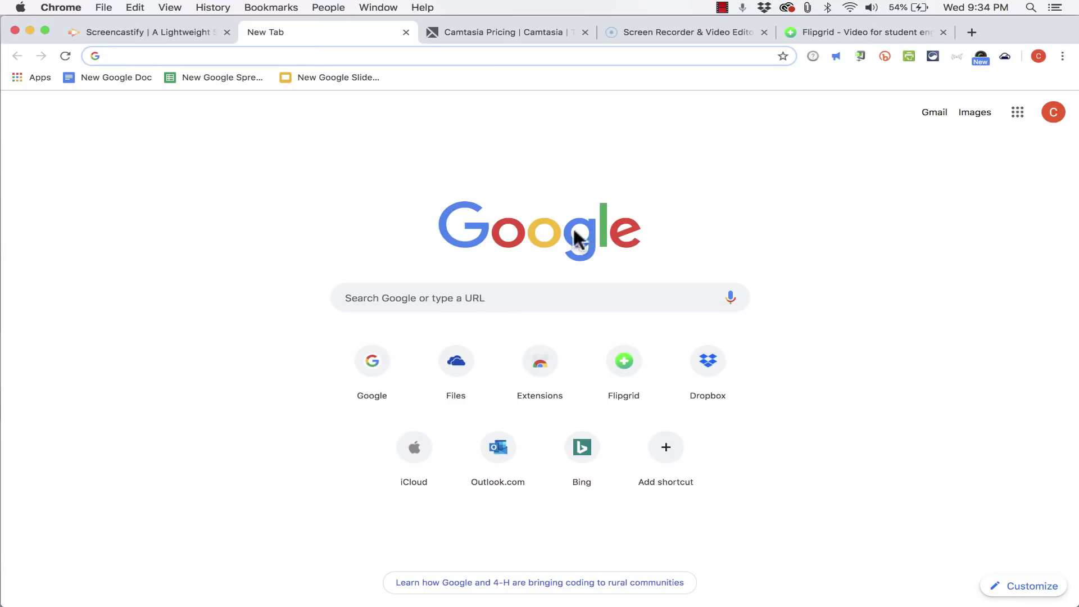
Glance at the Chrome Web Store, return, and search Google for 'google chrome'.
left_click(541, 372)
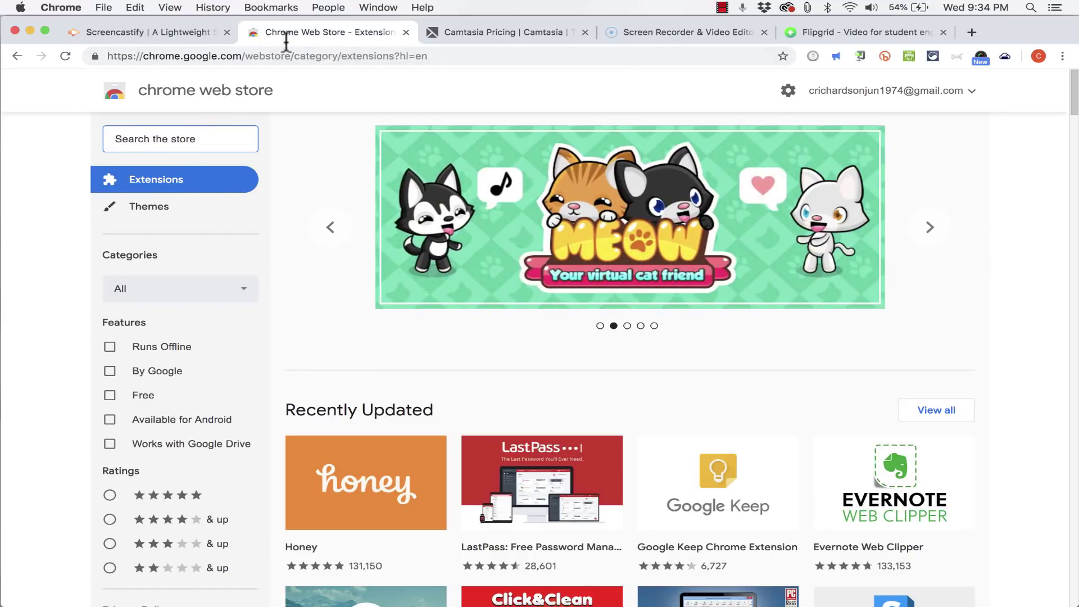
left_click(17, 56)
left_click(17, 56)
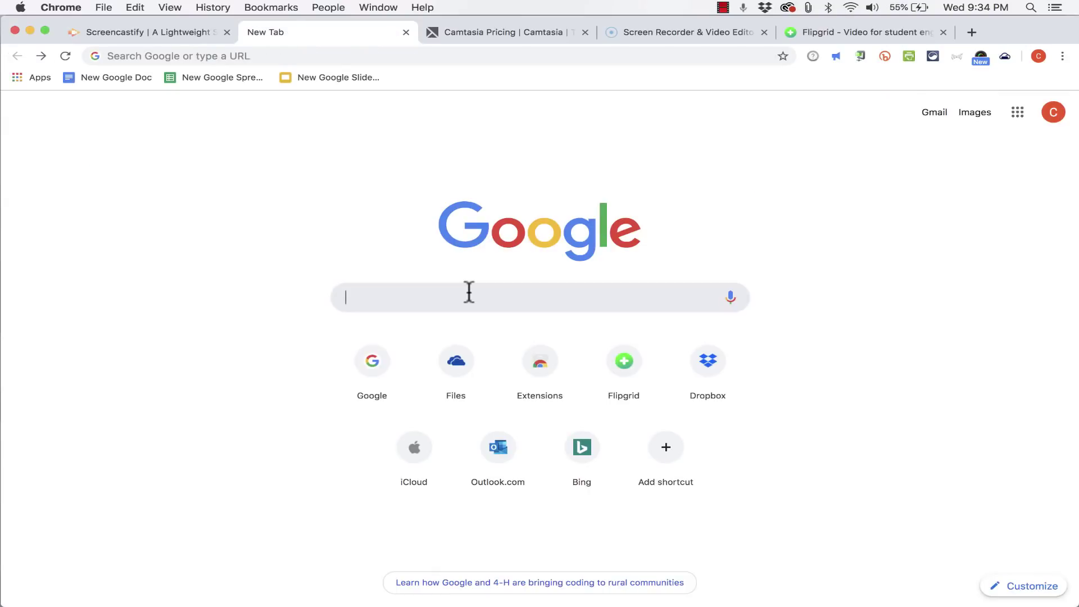
type("google chrome")
key("Return")
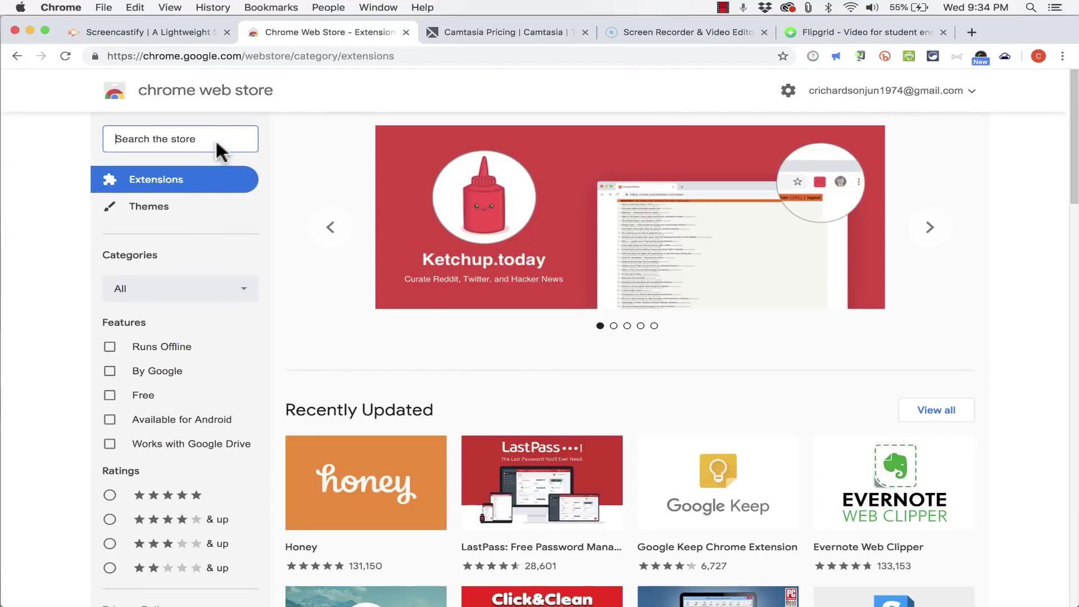
Search the store for 'screencastify' and add Screencastify - Screen Video Recorder to Chrome.
type("scree")
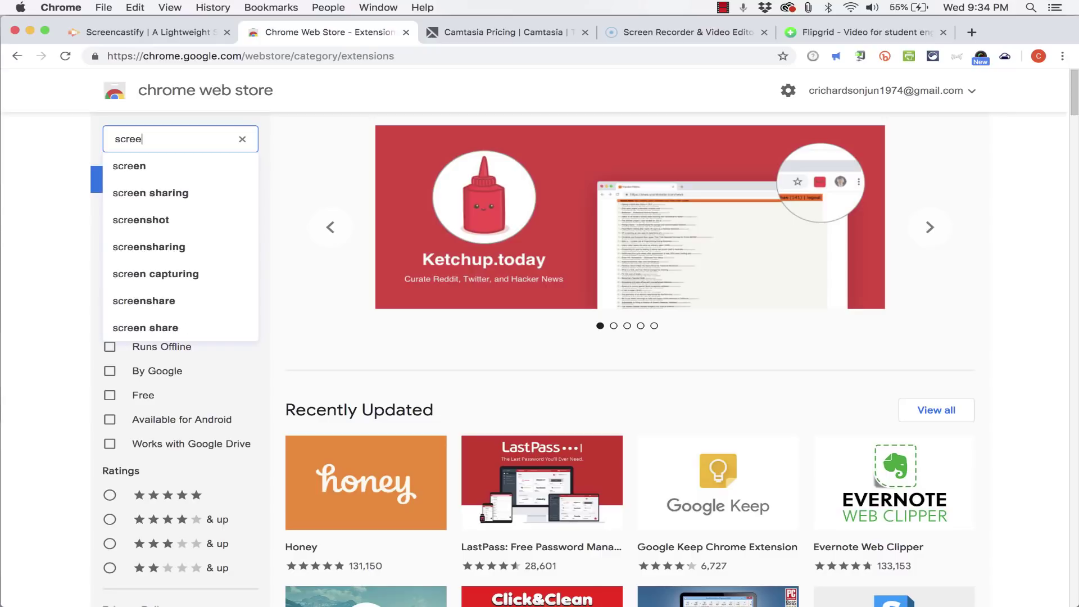
type("ncastify")
key("Return")
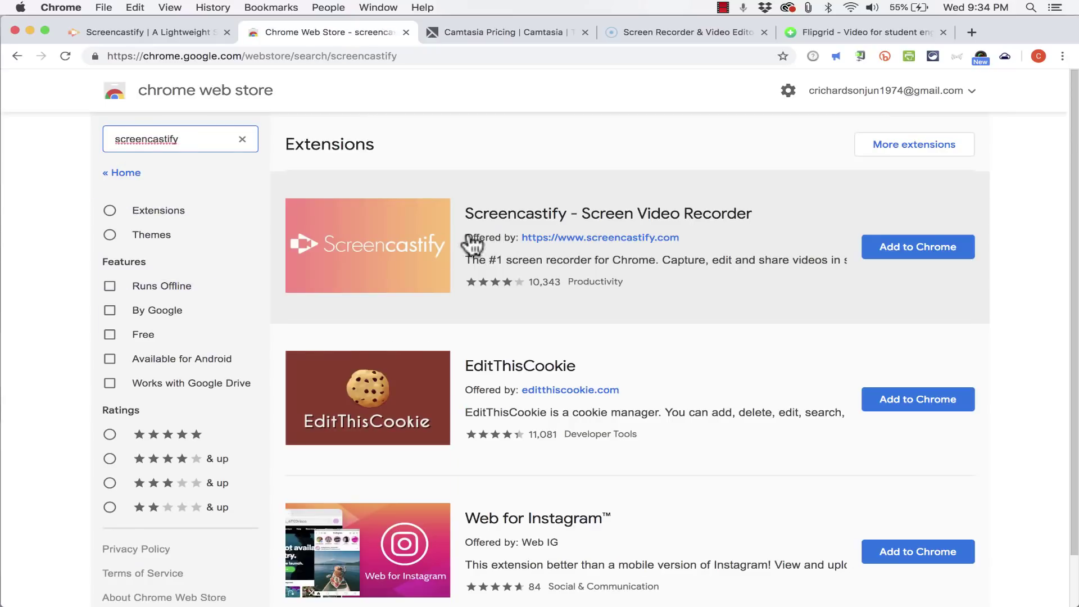
left_click(944, 253)
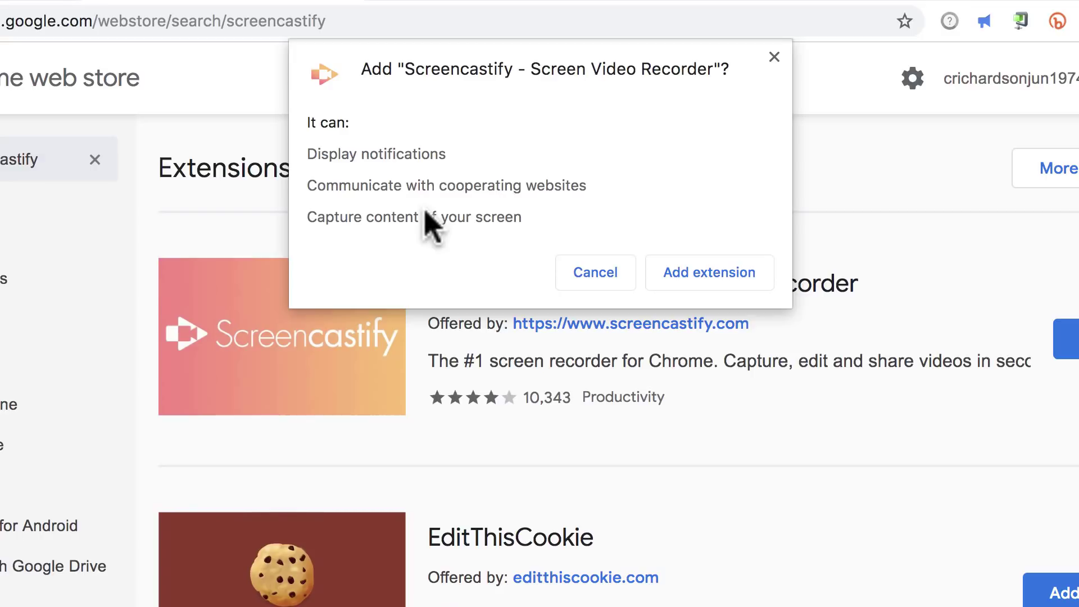
left_click(713, 273)
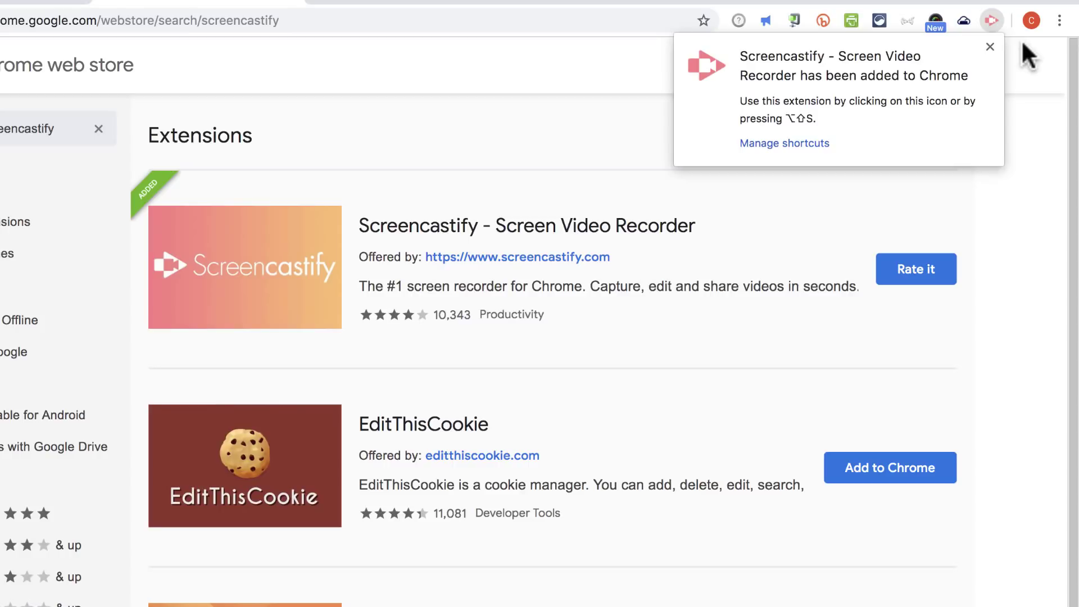
left_click(1021, 93)
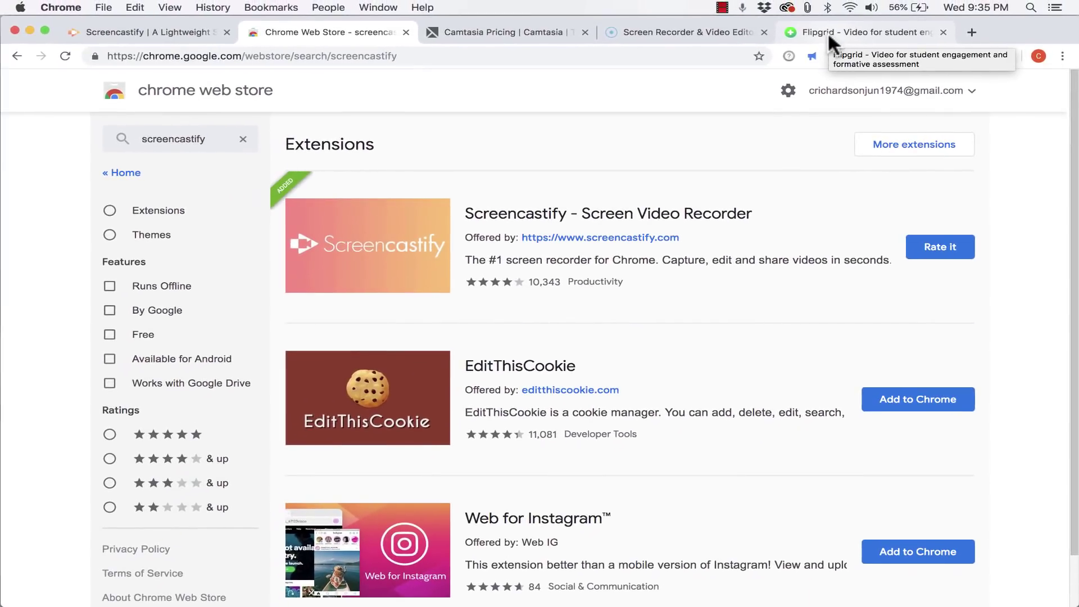
On the Flipgrid tab, launch the Screencastify extension to begin its first-time setup.
left_click(828, 31)
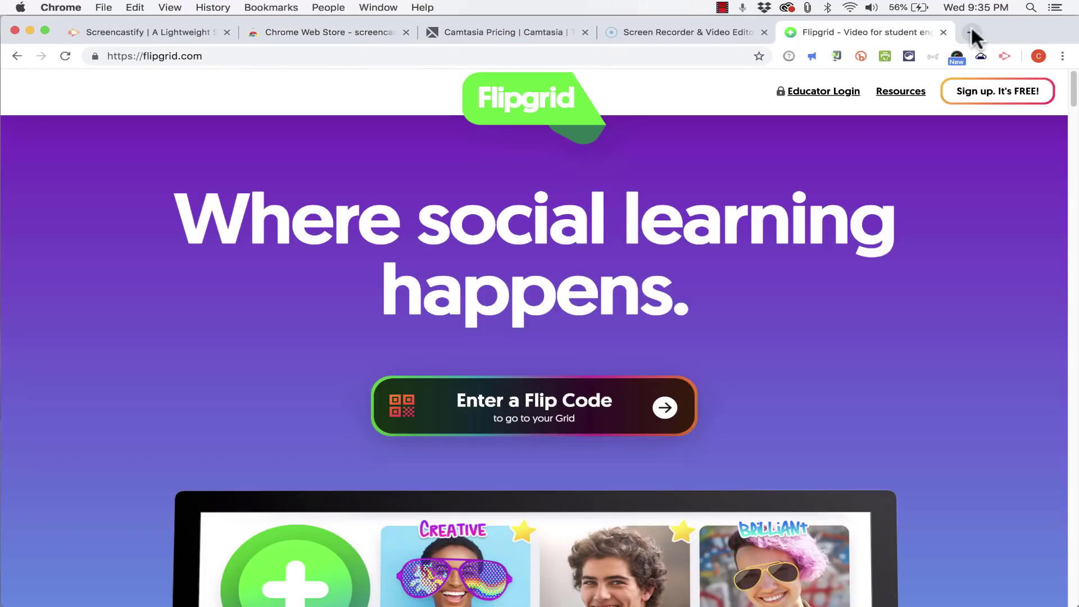
left_click(971, 31)
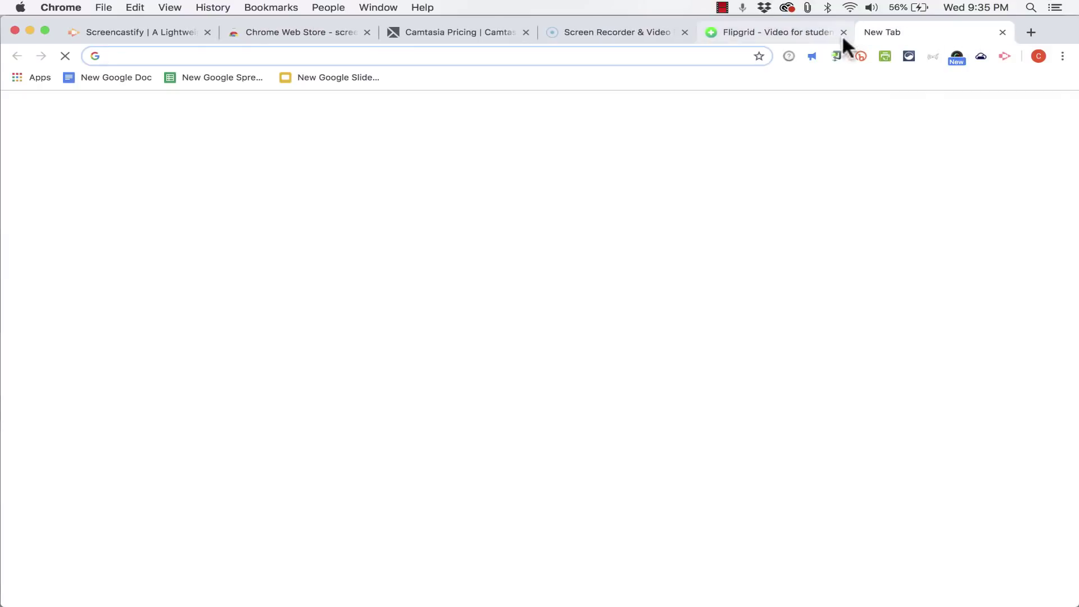
left_click(770, 33)
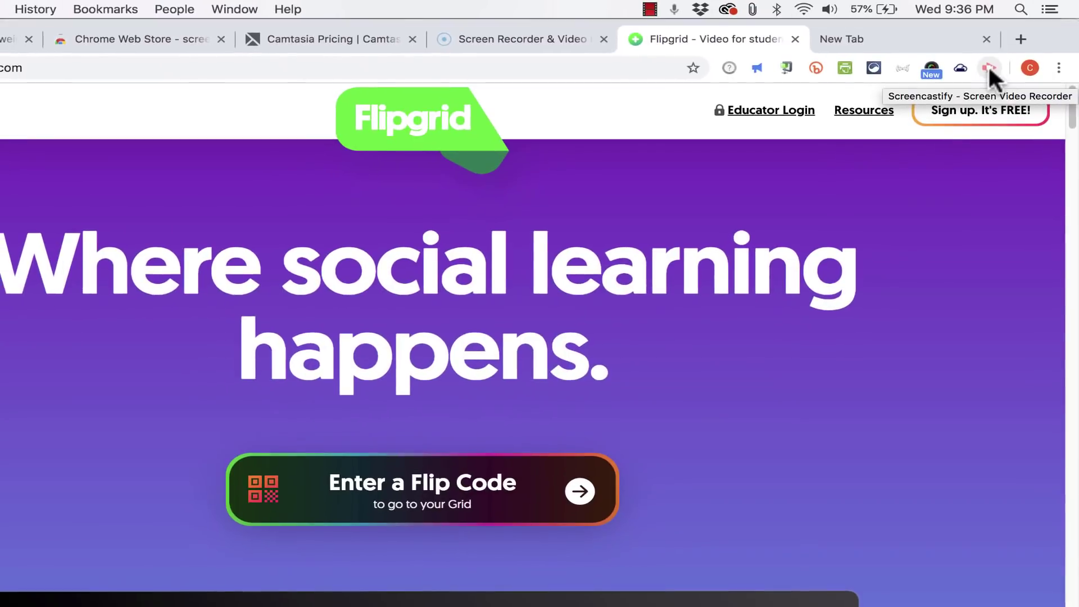
left_click(986, 72)
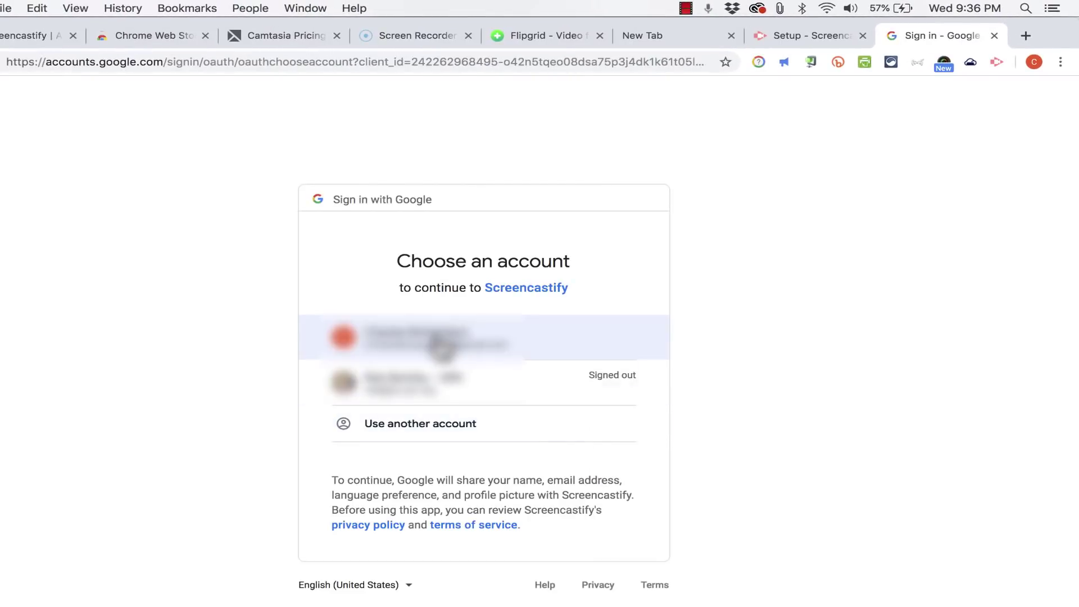
Sign in with the first Google account and allow Screencastify Google Drive access.
left_click(442, 344)
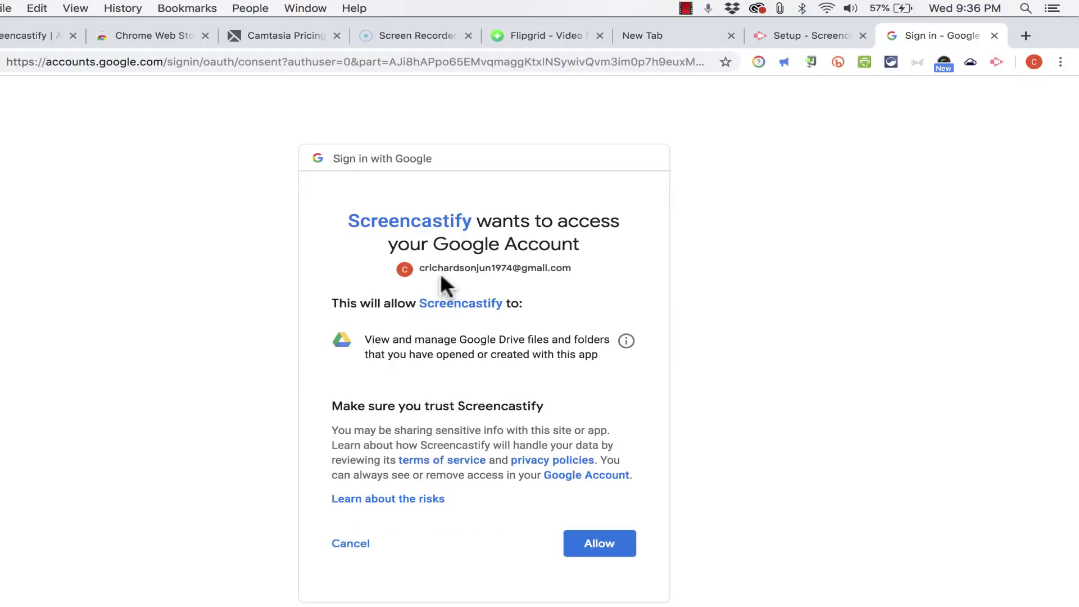
left_click(594, 540)
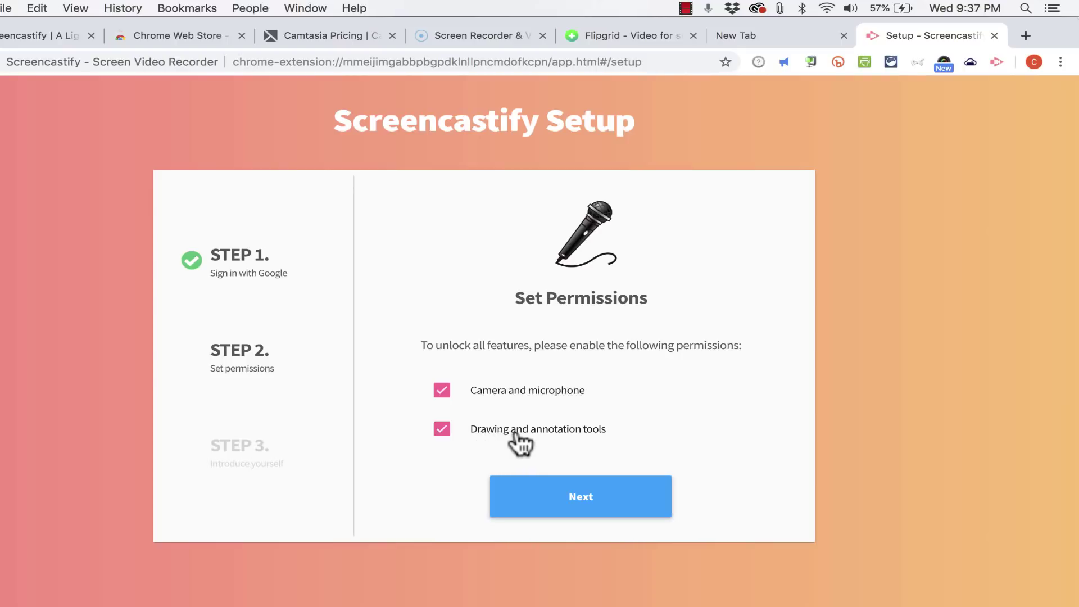
Grant the extension's additional permissions plus microphone and camera access.
left_click(591, 498)
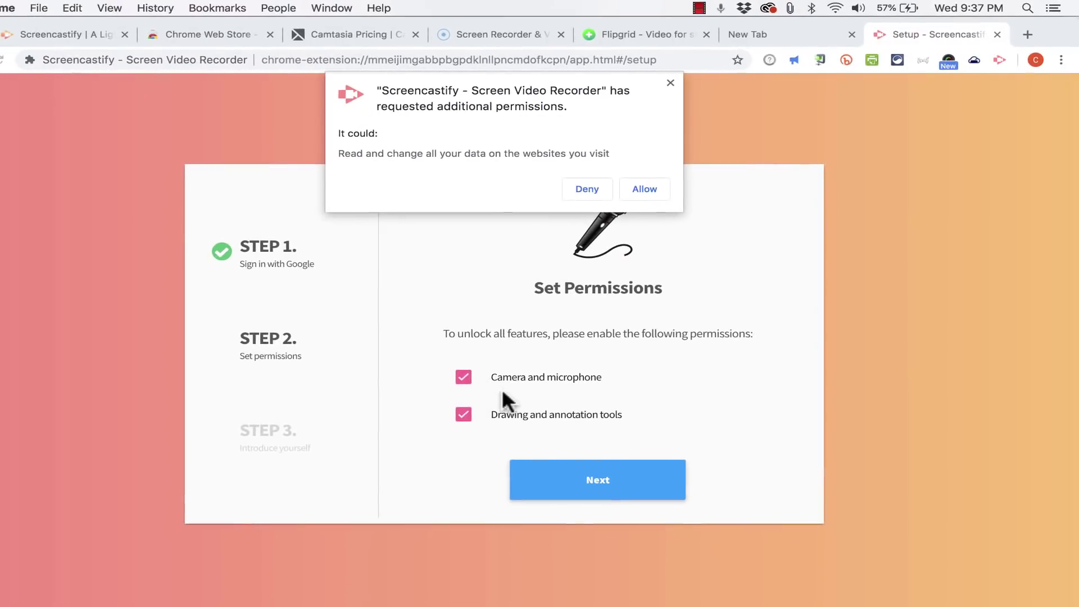
left_click(634, 191)
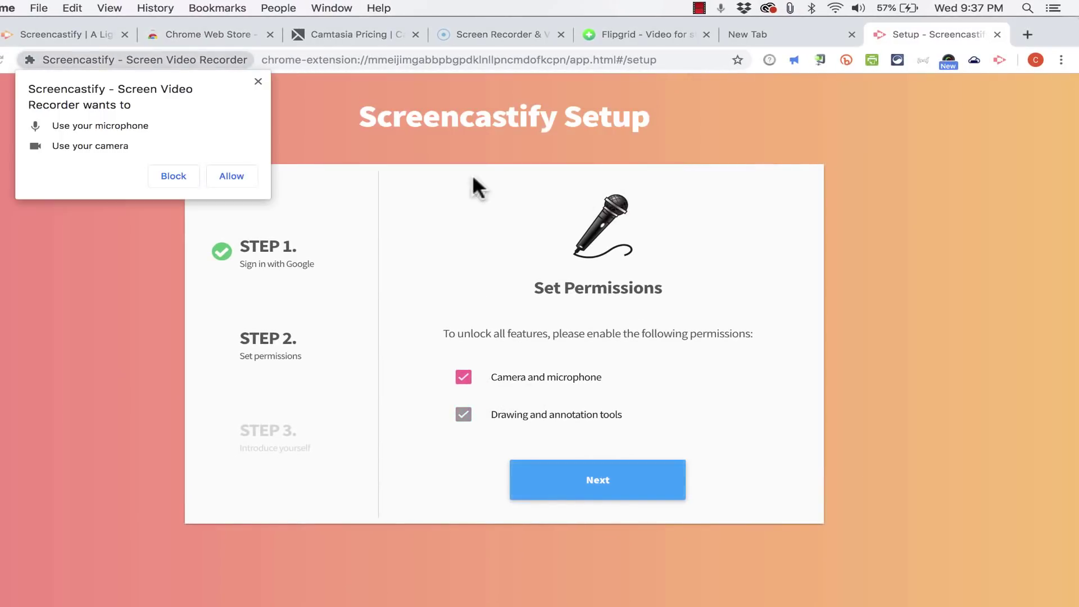
left_click(231, 176)
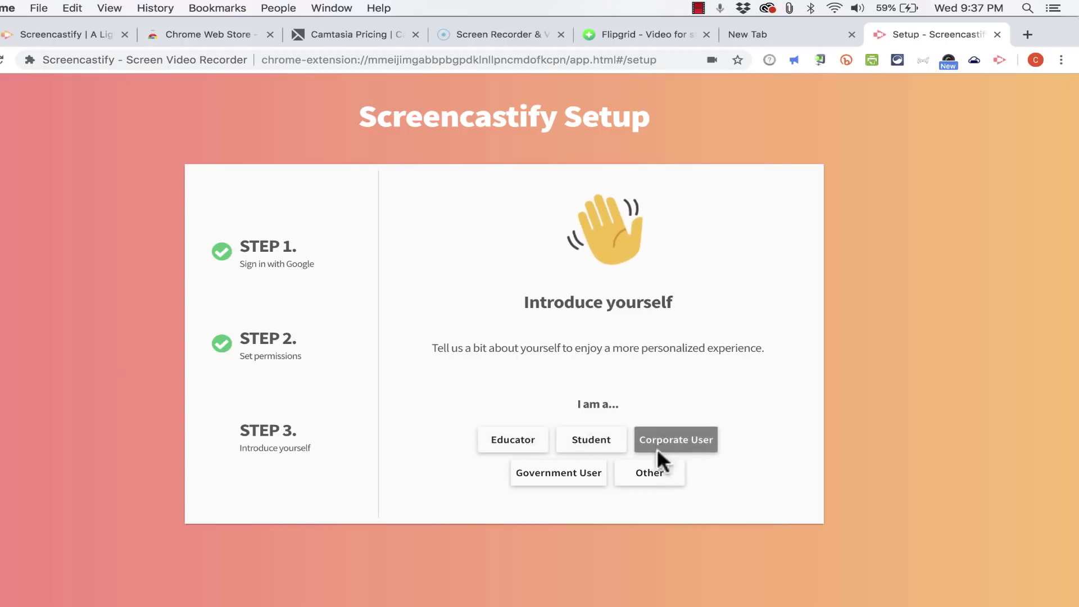
Choose Educator and Grade School, then pause the tutorial video.
left_click(527, 444)
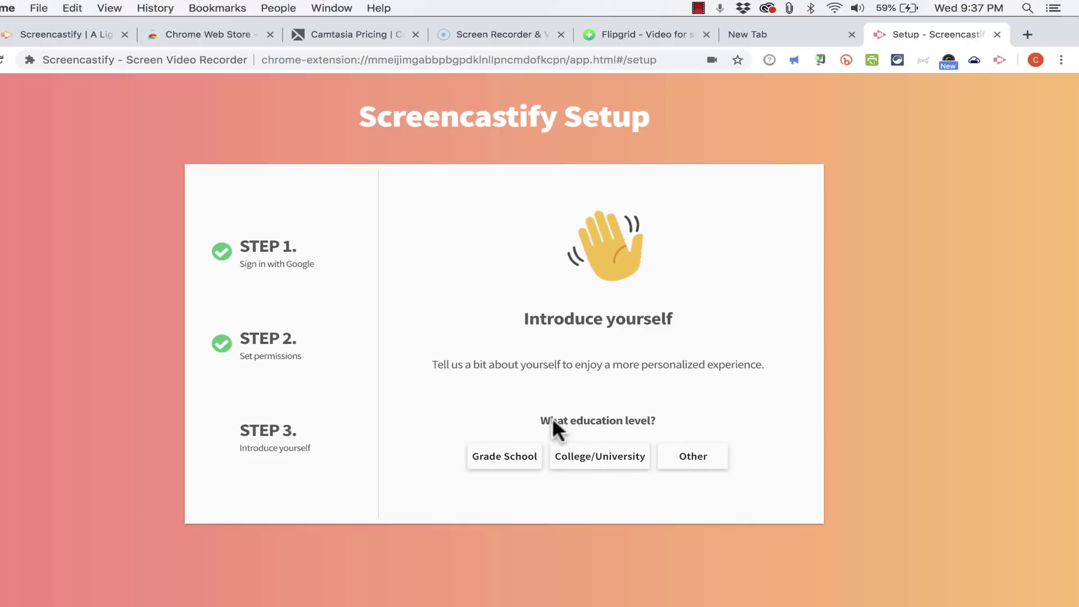
left_click(509, 460)
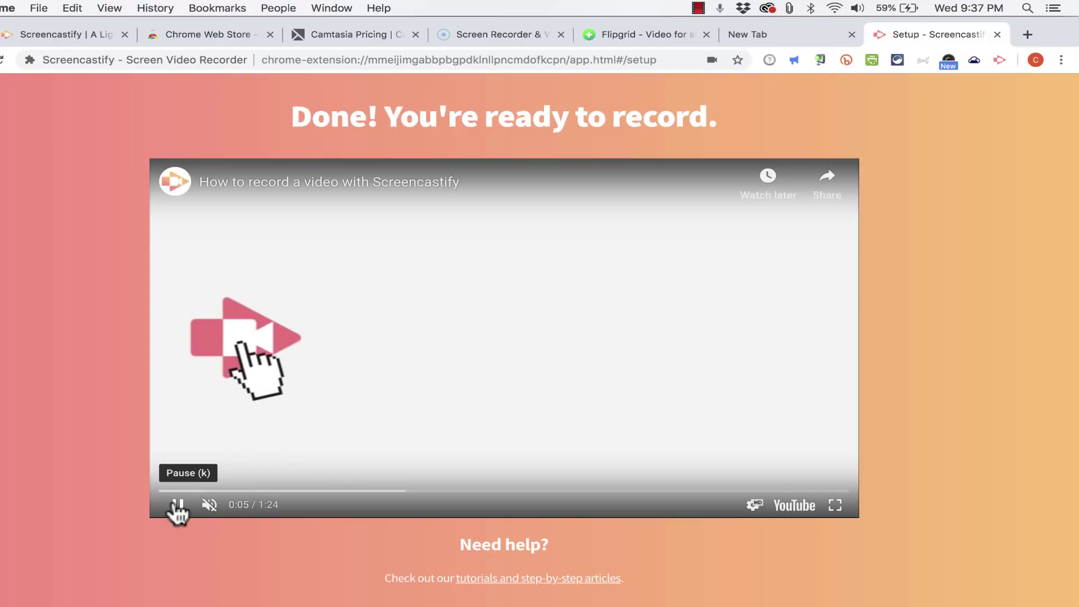
left_click(178, 507)
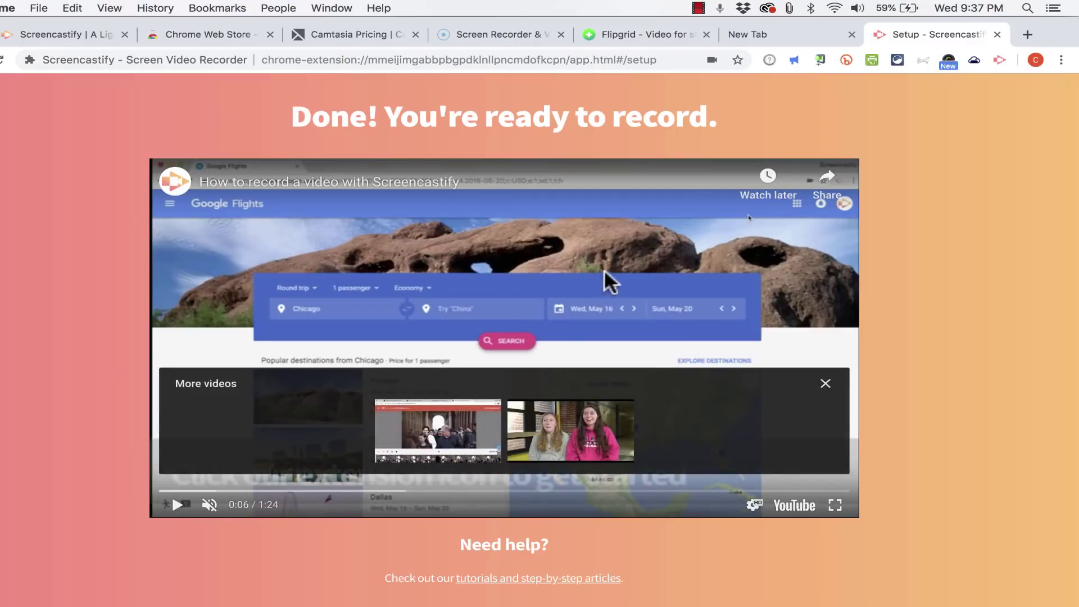
Close the setup tab and bring up Screencastify's recording options over the Flipgrid page.
left_click(998, 34)
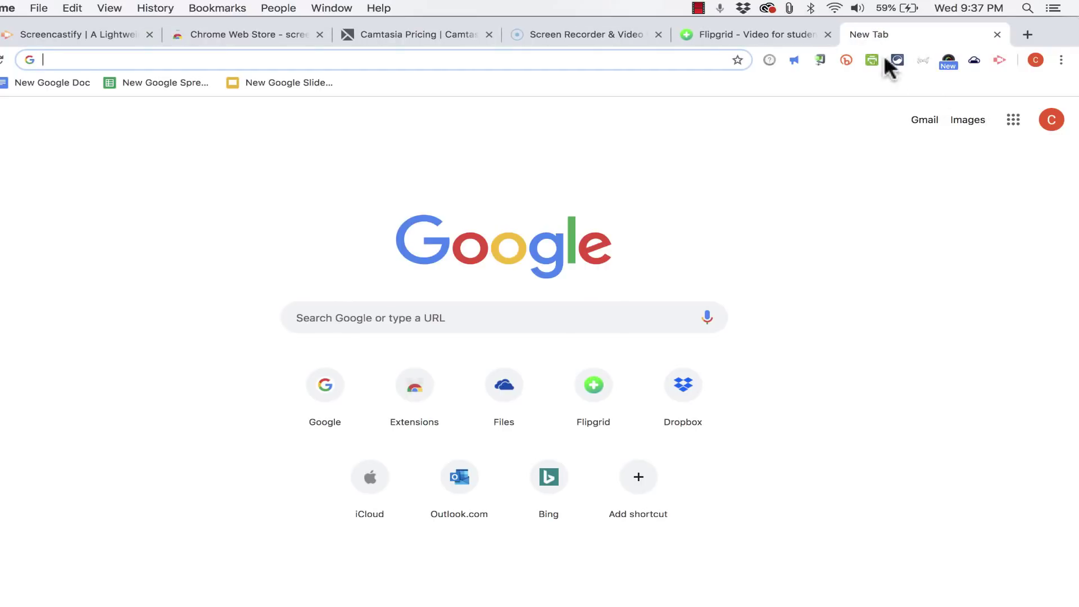
left_click(763, 35)
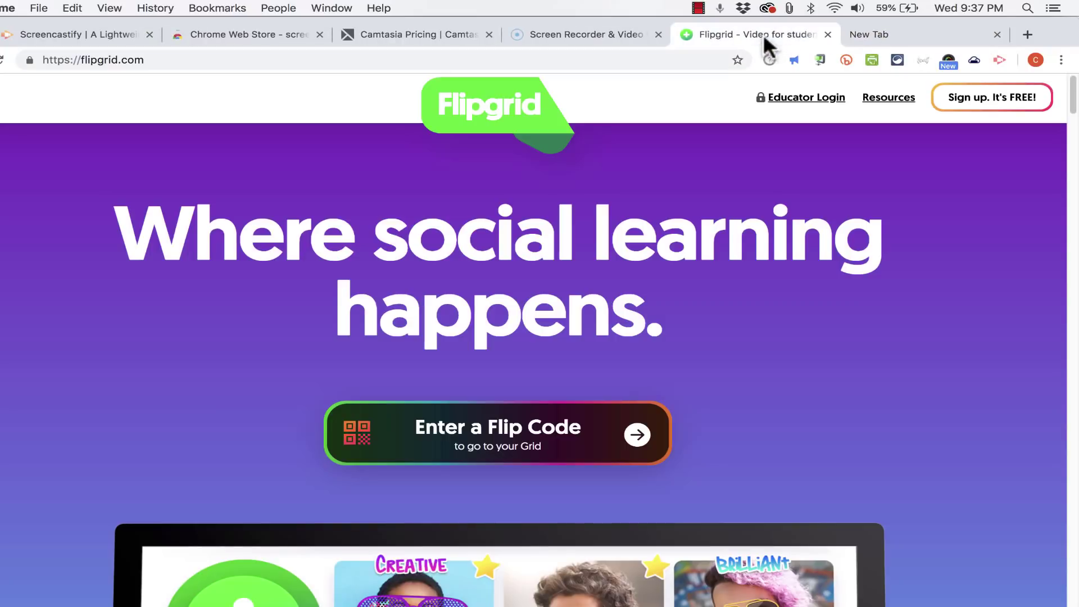
left_click(1001, 60)
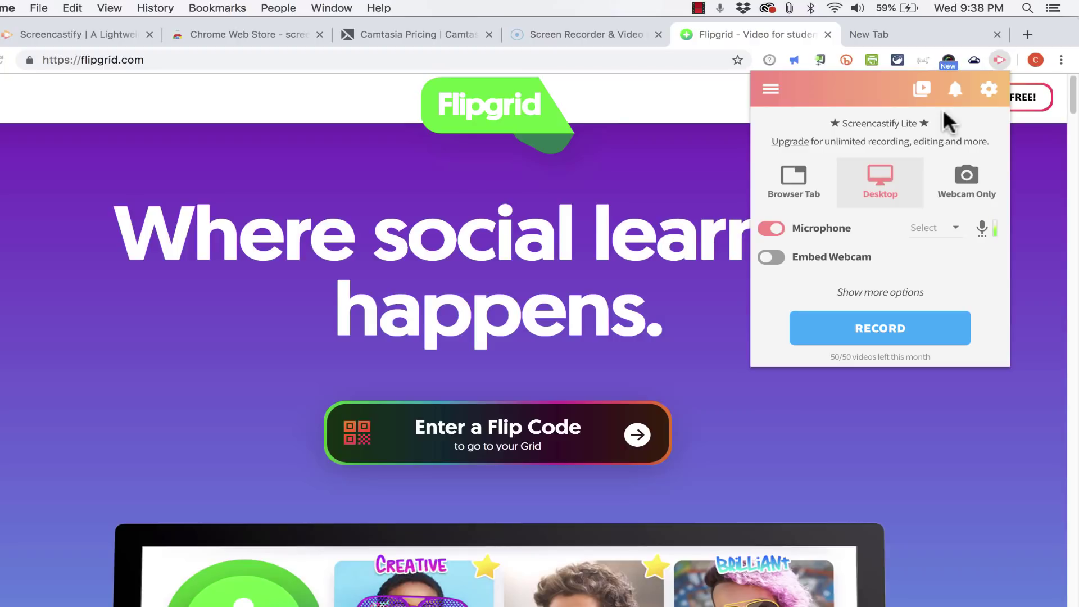
left_click(729, 32)
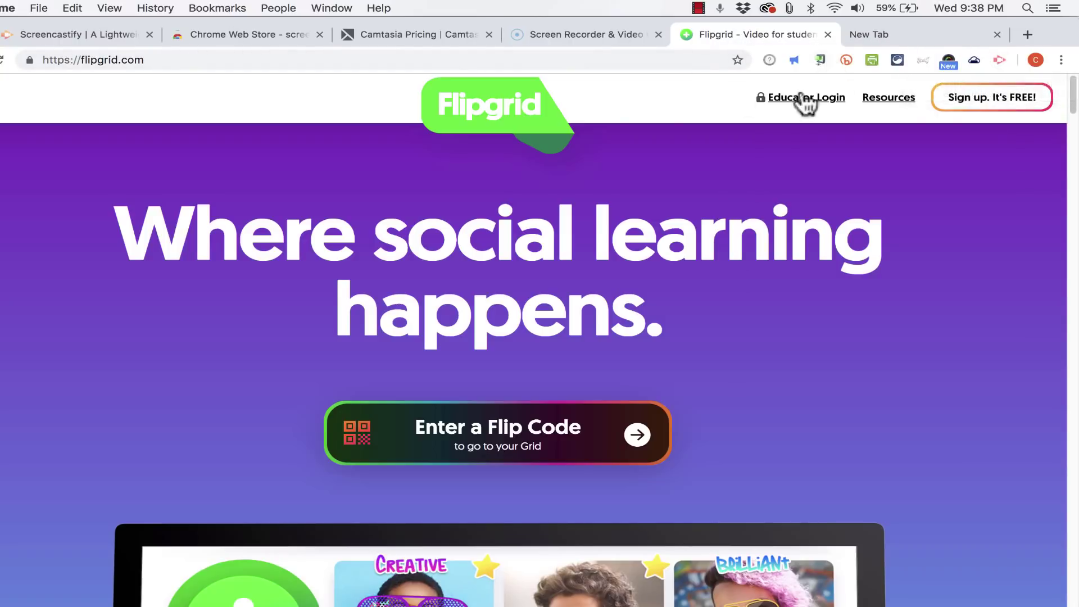
left_click(1000, 60)
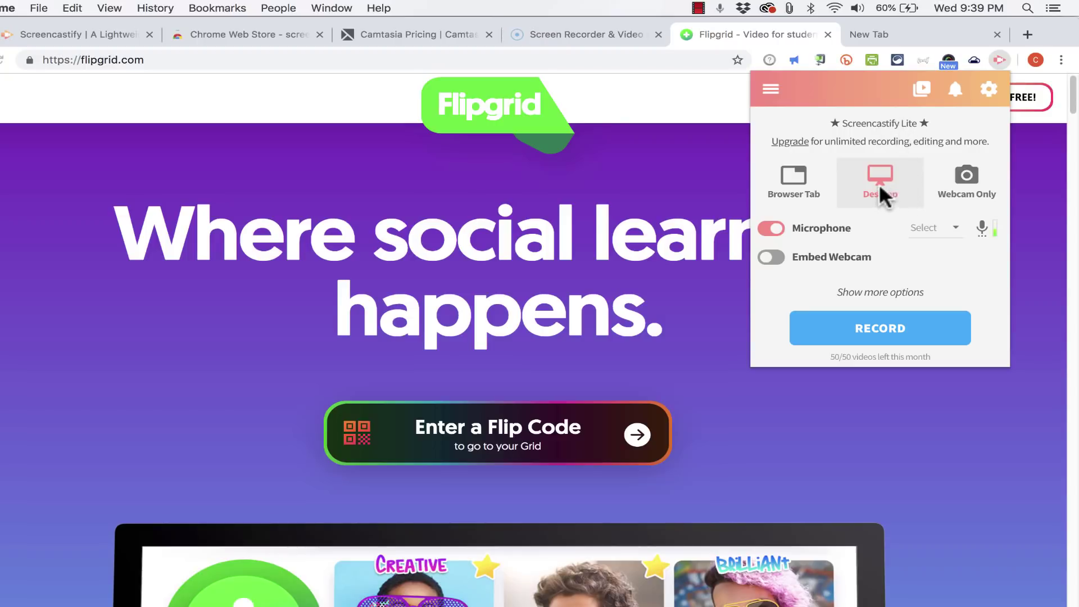
Try Browser Tab and Webcam modes, finally leaving Desktop capture selected.
left_click(790, 181)
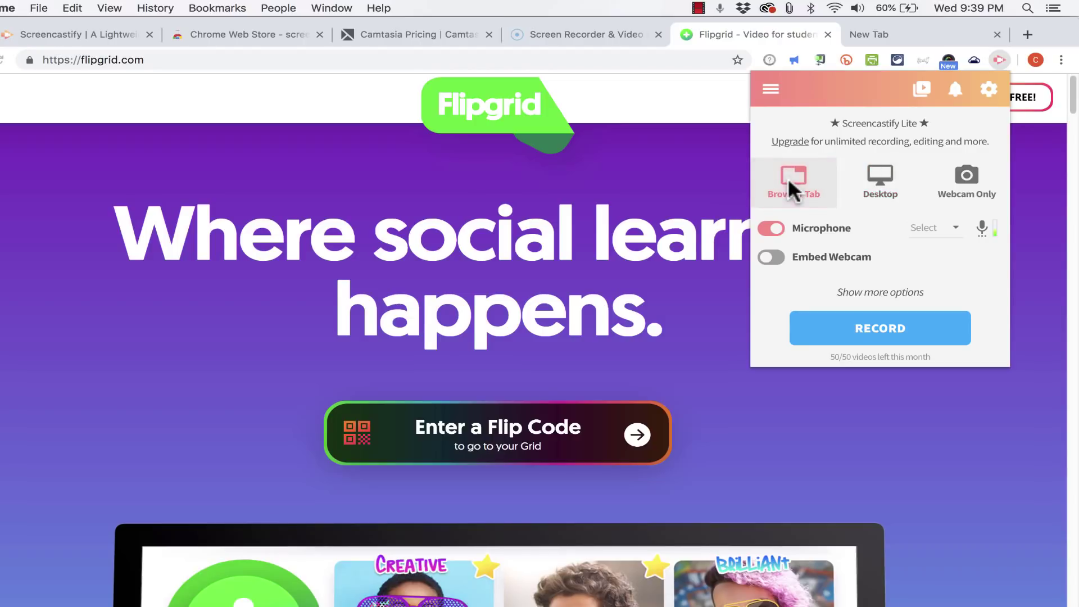
left_click(889, 183)
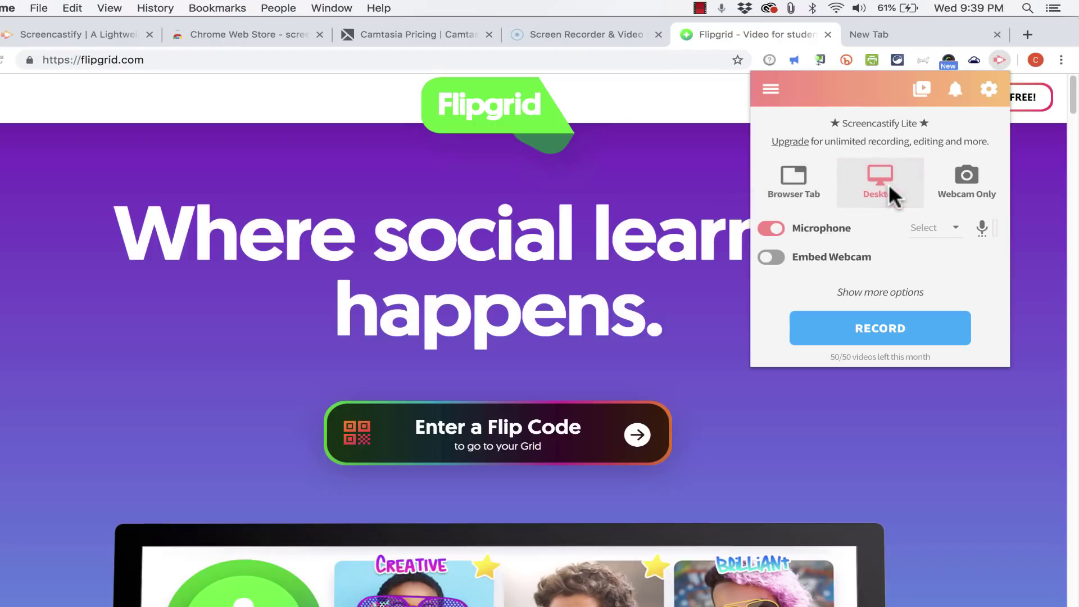
left_click(978, 200)
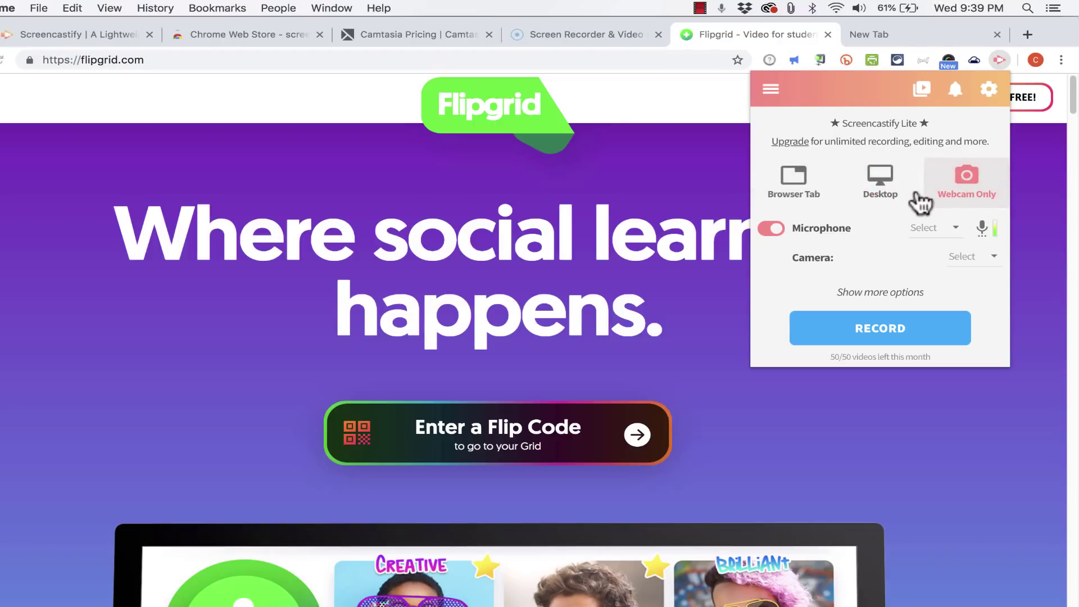
left_click(892, 194)
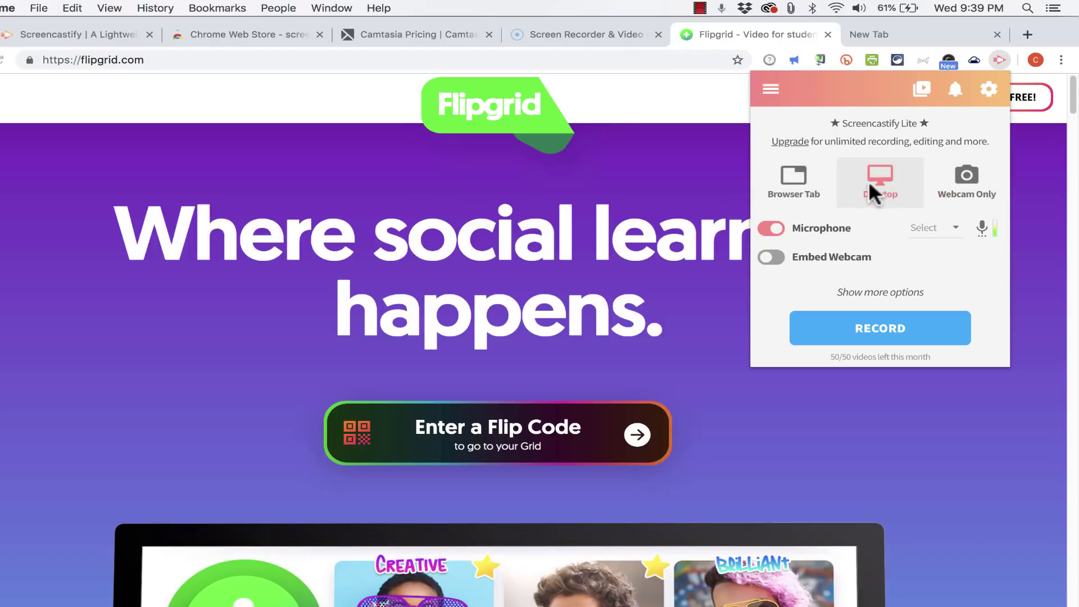
left_click(802, 189)
left_click(843, 186)
left_click(798, 181)
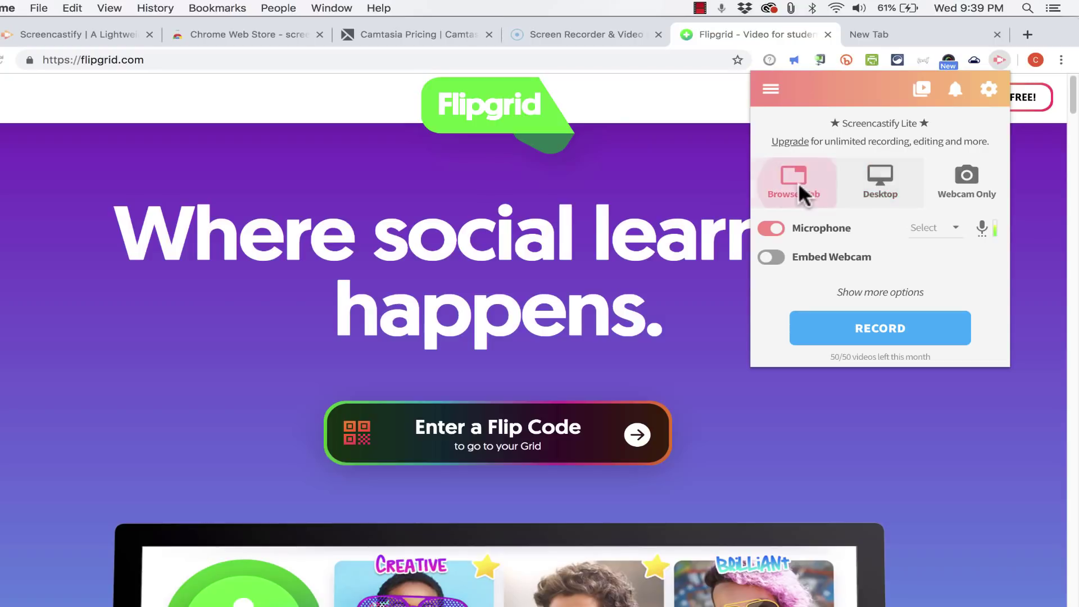
left_click(884, 194)
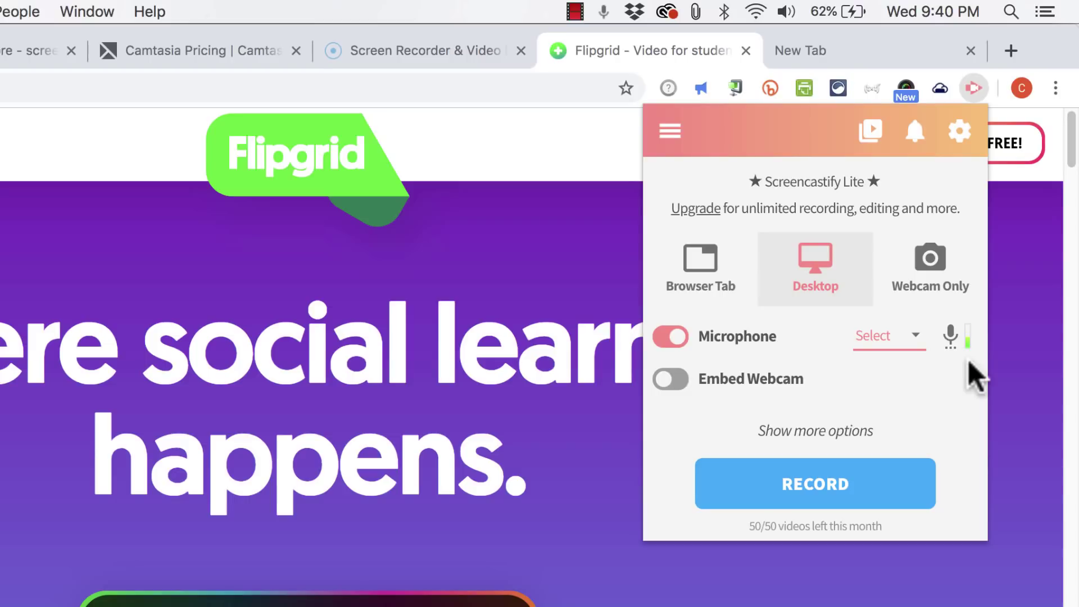
Leave the microphone selection unchanged and switch the Embed Webcam toggle on.
left_click(917, 337)
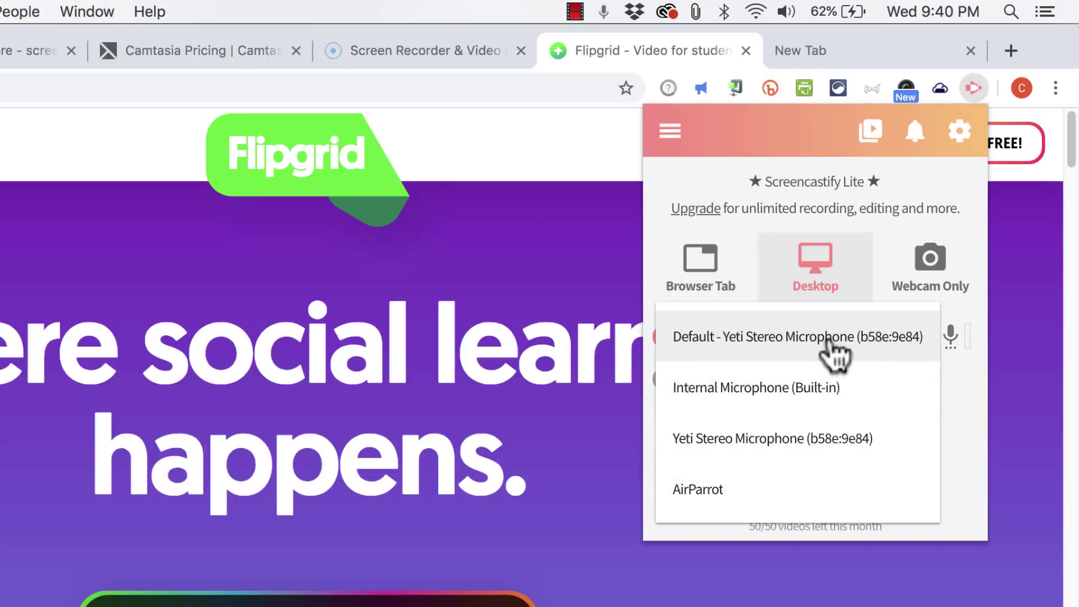
left_click(985, 453)
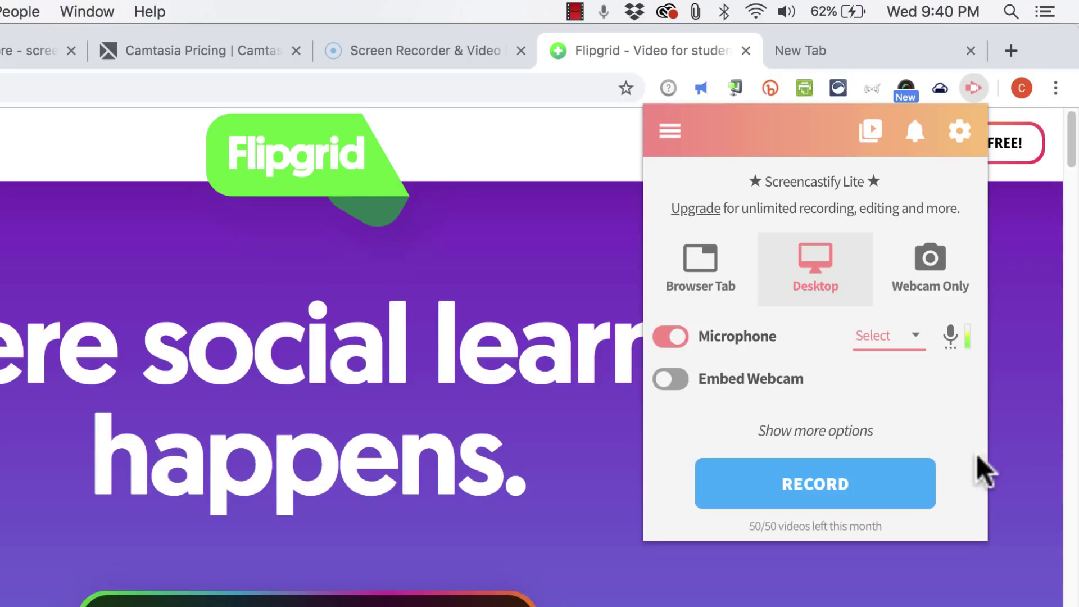
left_click(670, 379)
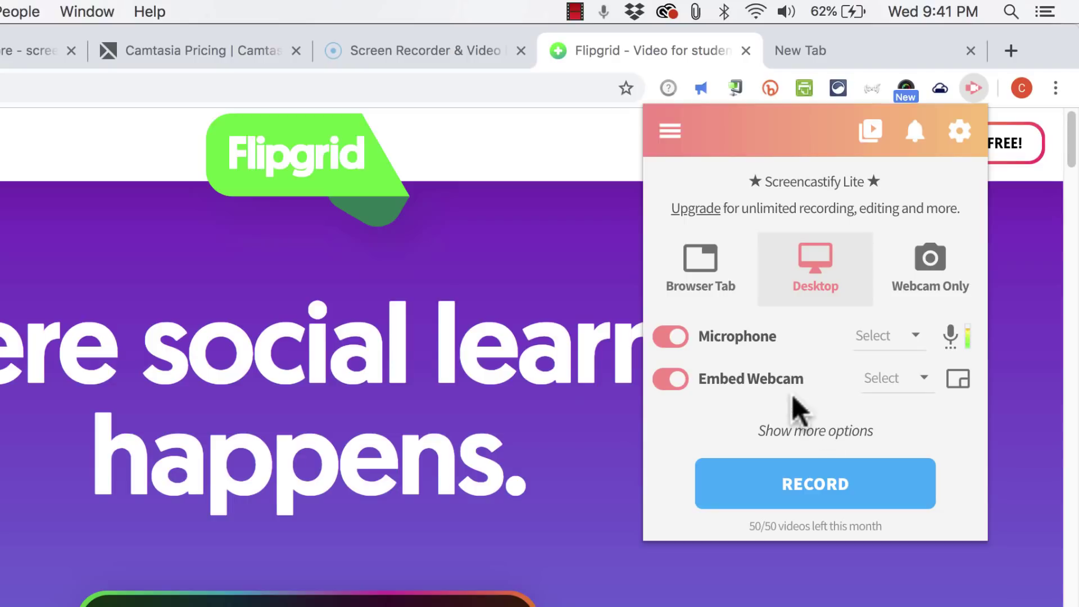
left_click(672, 380)
left_click(672, 380)
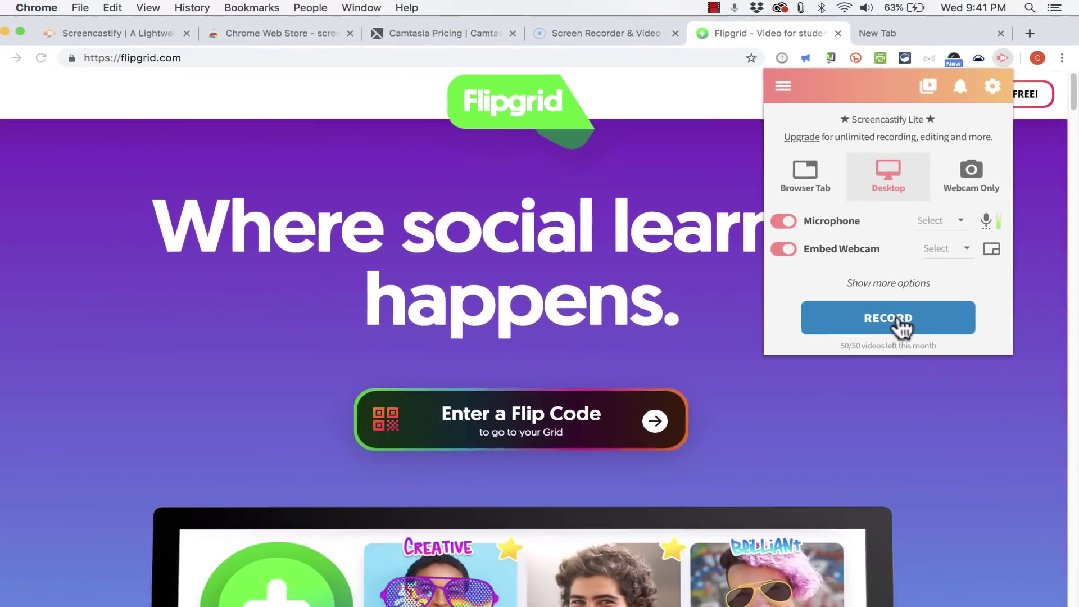
Start recording with Your Entire Screen chosen in the share dialog.
left_click(899, 319)
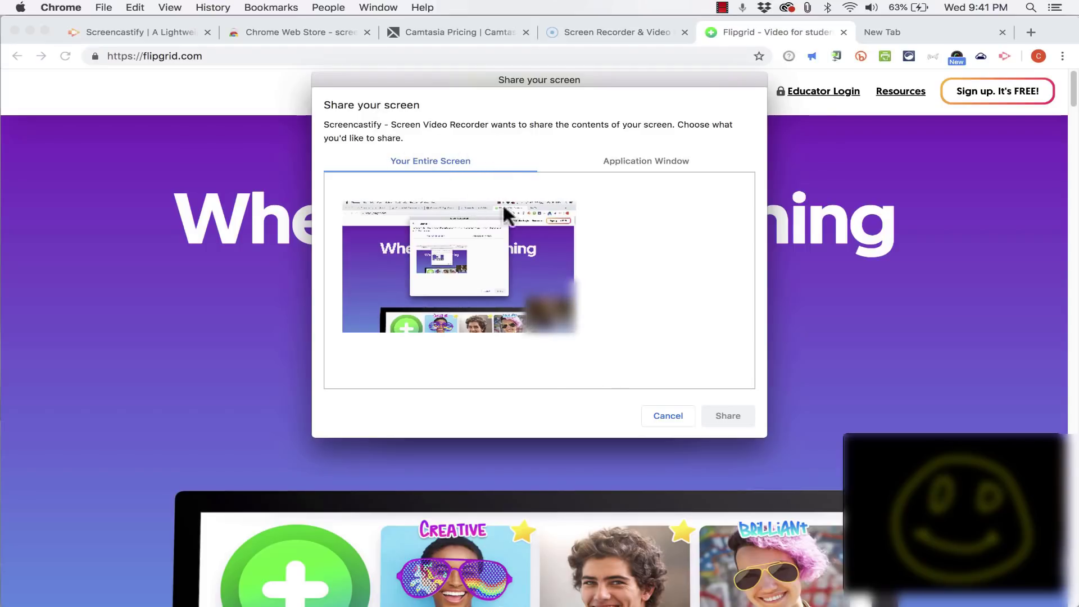
left_click(448, 203)
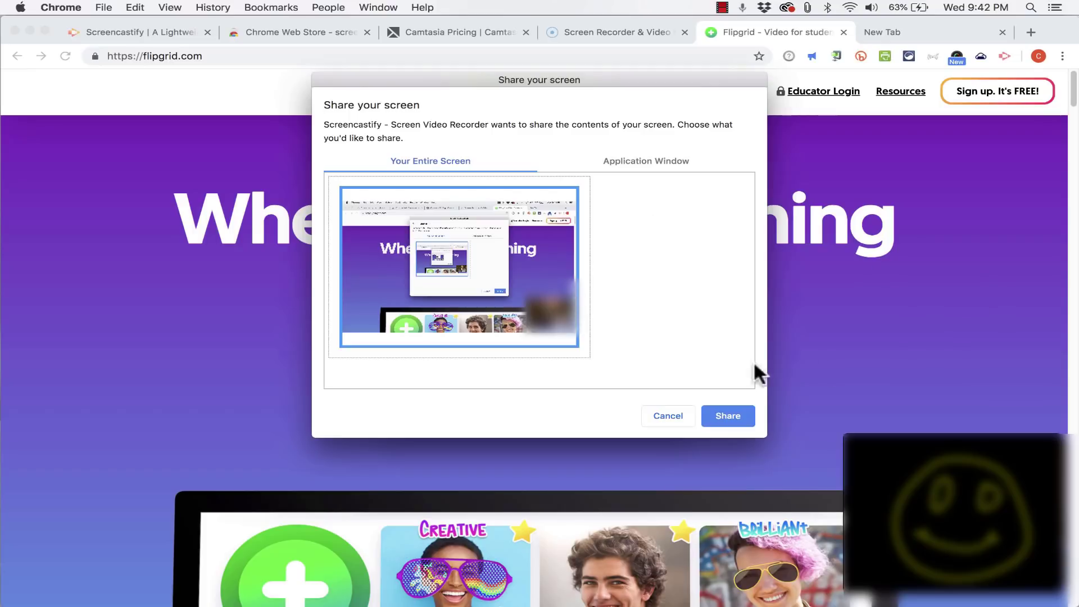
left_click(732, 418)
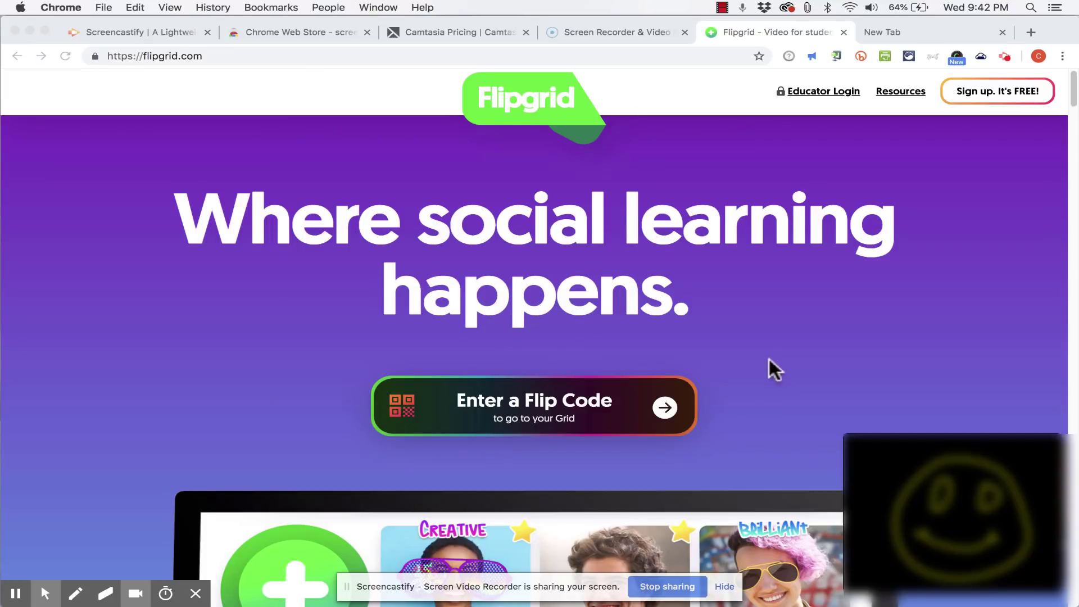
Scroll the Flipgrid page and drag the webcam overlay's corner to enlarge it.
scroll(749, 335, "down", 1)
scroll(743, 324, "down", 15)
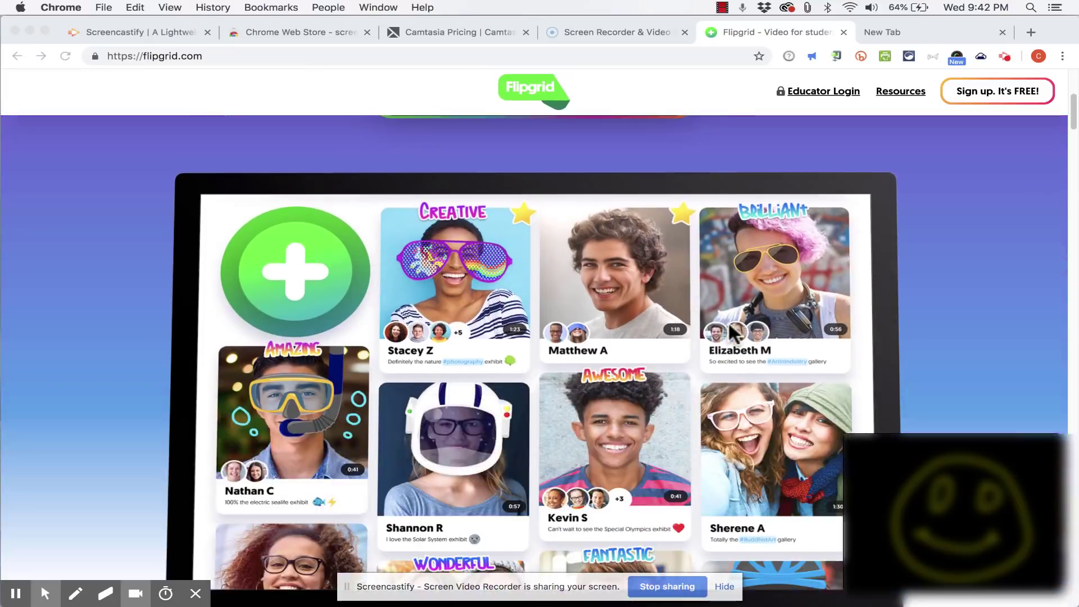
scroll(710, 325, "down", 7)
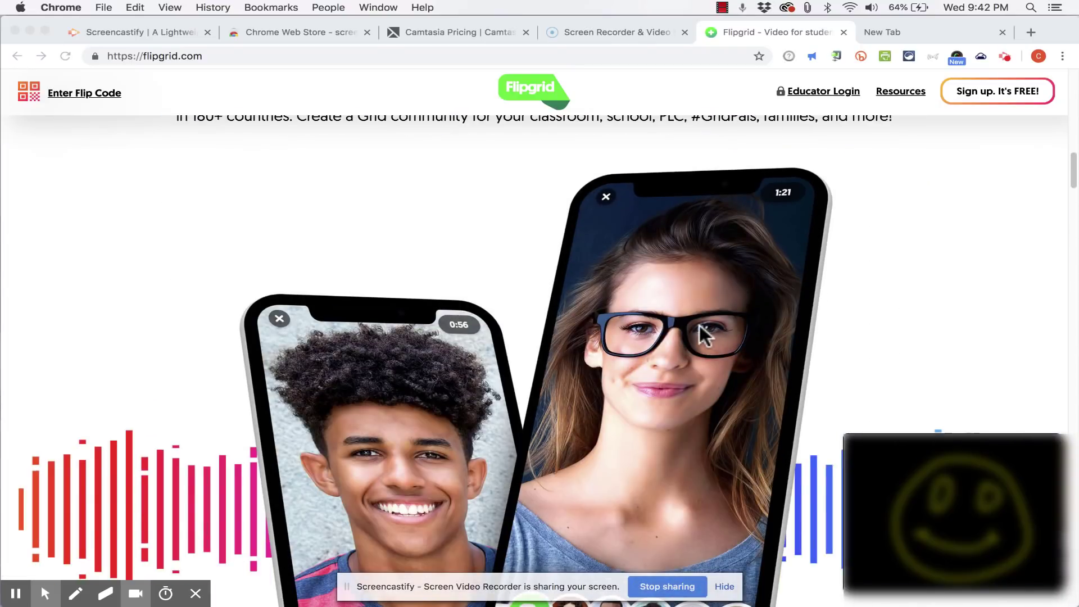
scroll(656, 328, "down", 10)
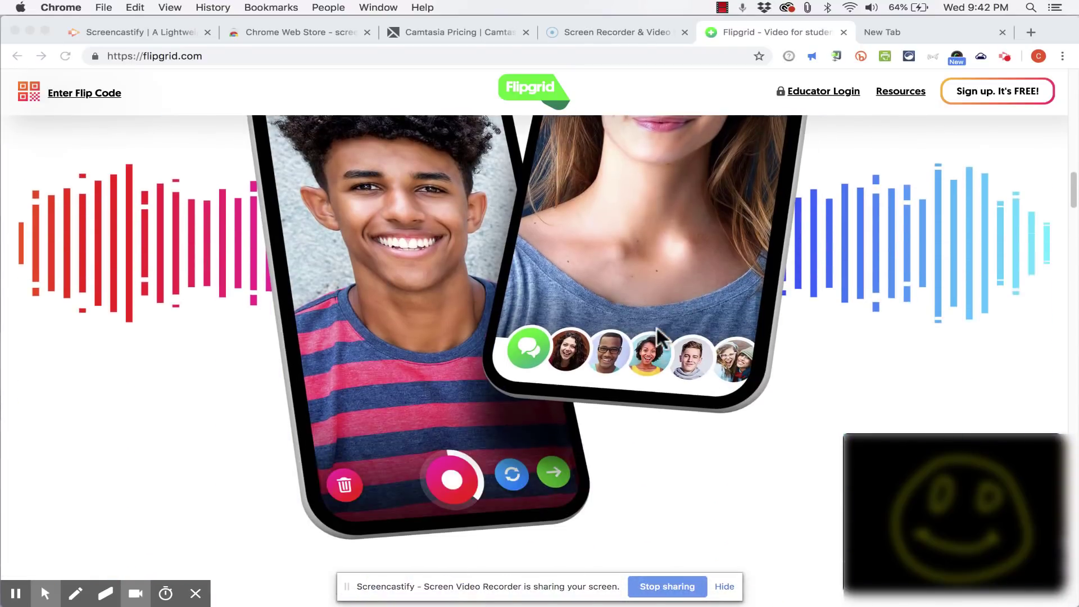
scroll(740, 353, "up", 20)
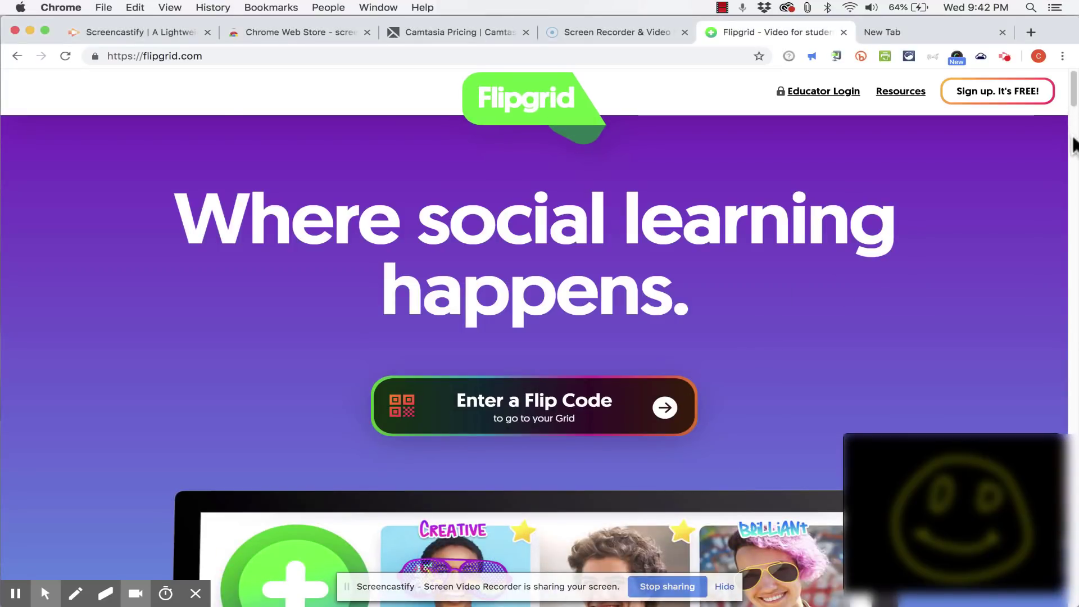
left_click_drag(1072, 90, 993, 150)
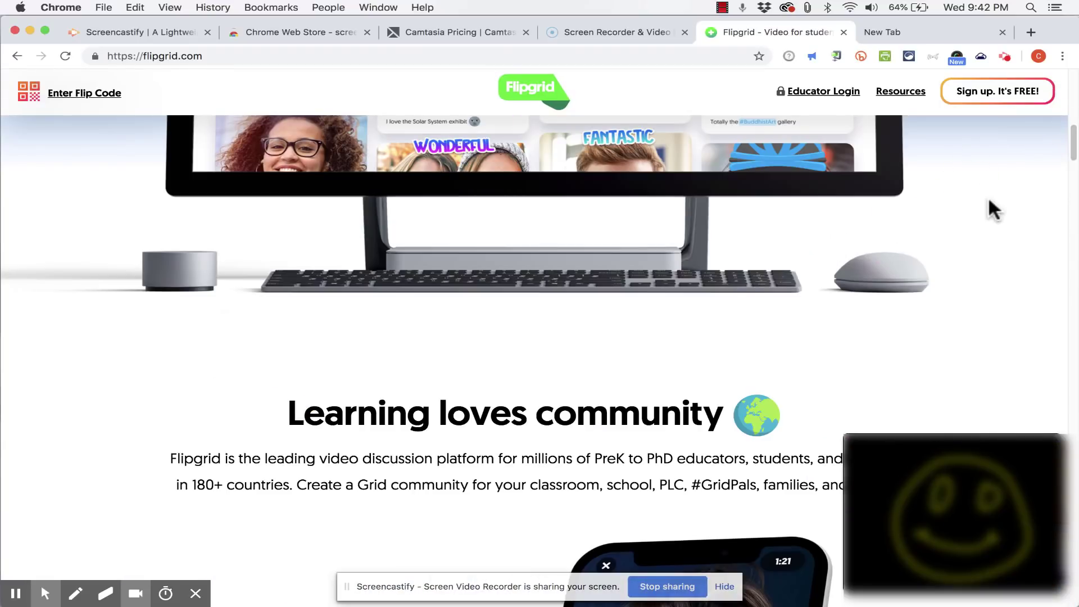
mouse_move(846, 435)
left_mouse_down()
mouse_move(792, 386)
mouse_move(838, 427)
mouse_move(863, 430)
mouse_move(859, 444)
left_mouse_up()
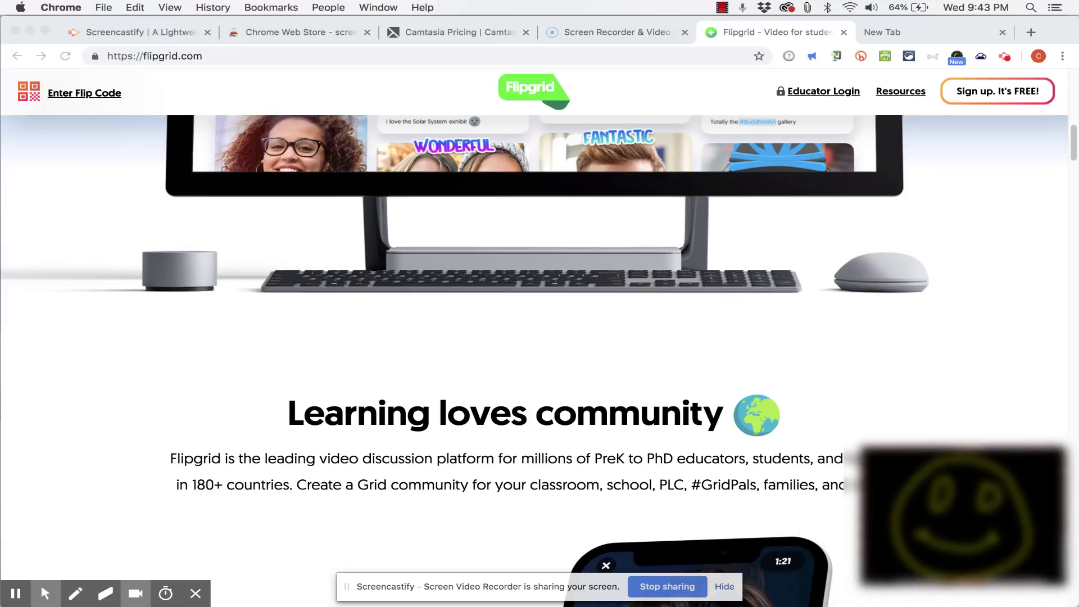
Toggle the Focus Mouse spotlight on and off, then turn on Highlight Click.
scroll(1010, 460, "up", 10)
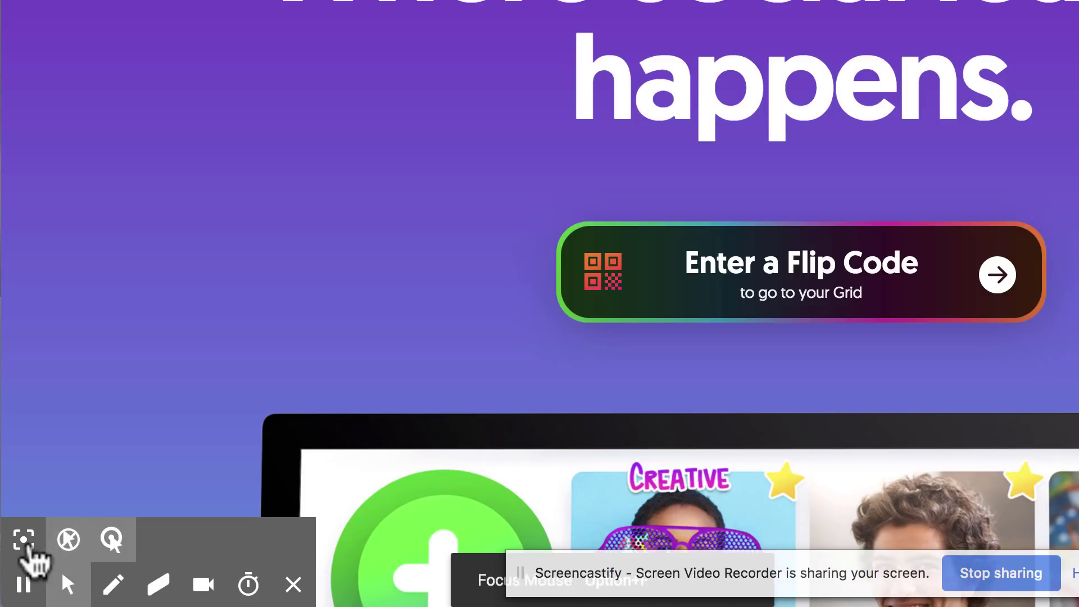
left_click(25, 540)
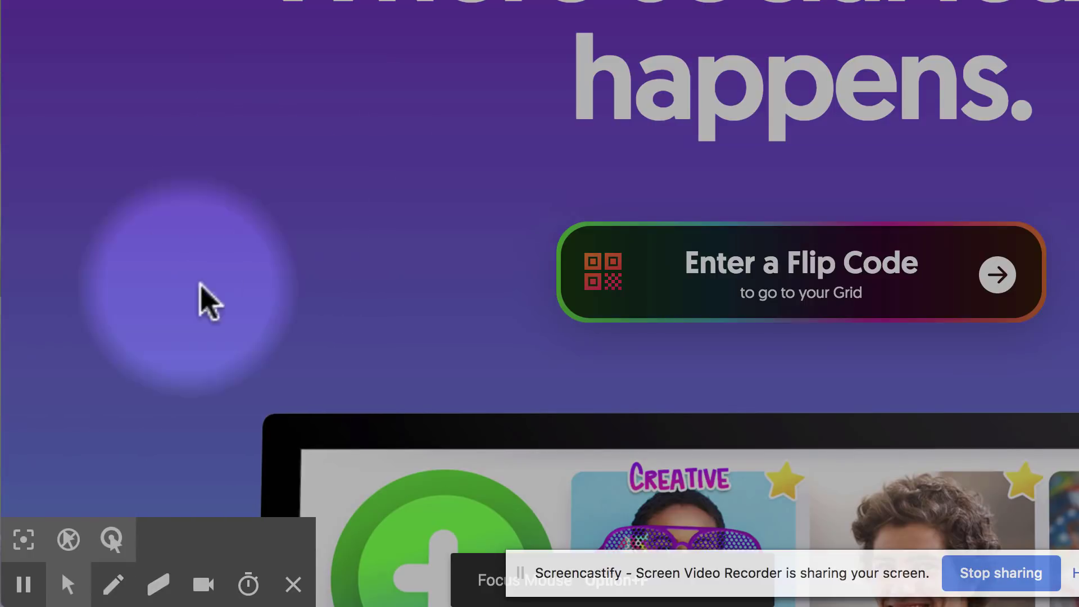
mouse_move(65, 588)
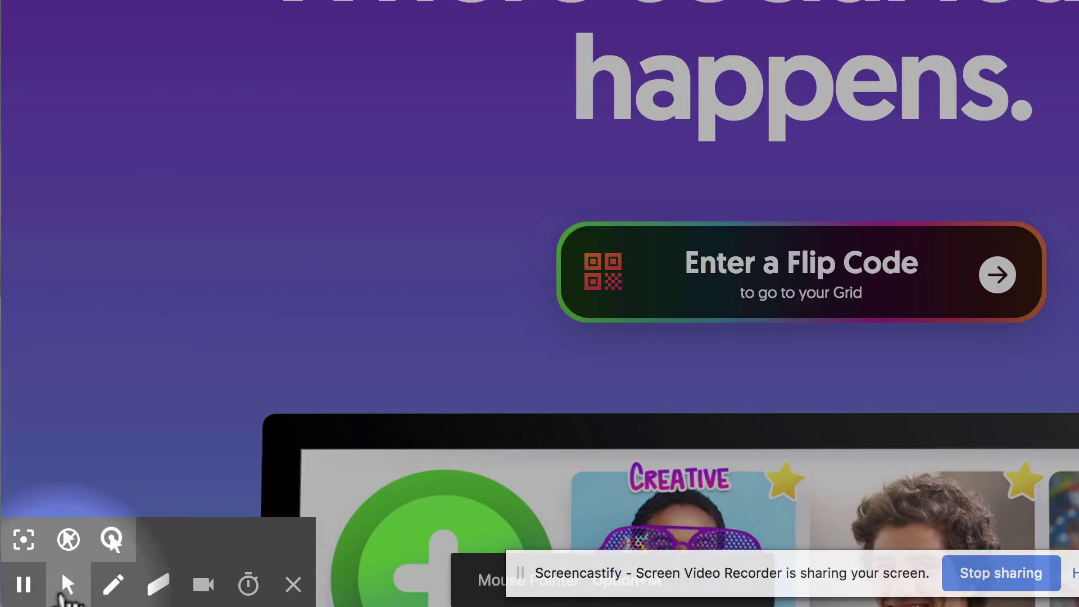
left_click(23, 541)
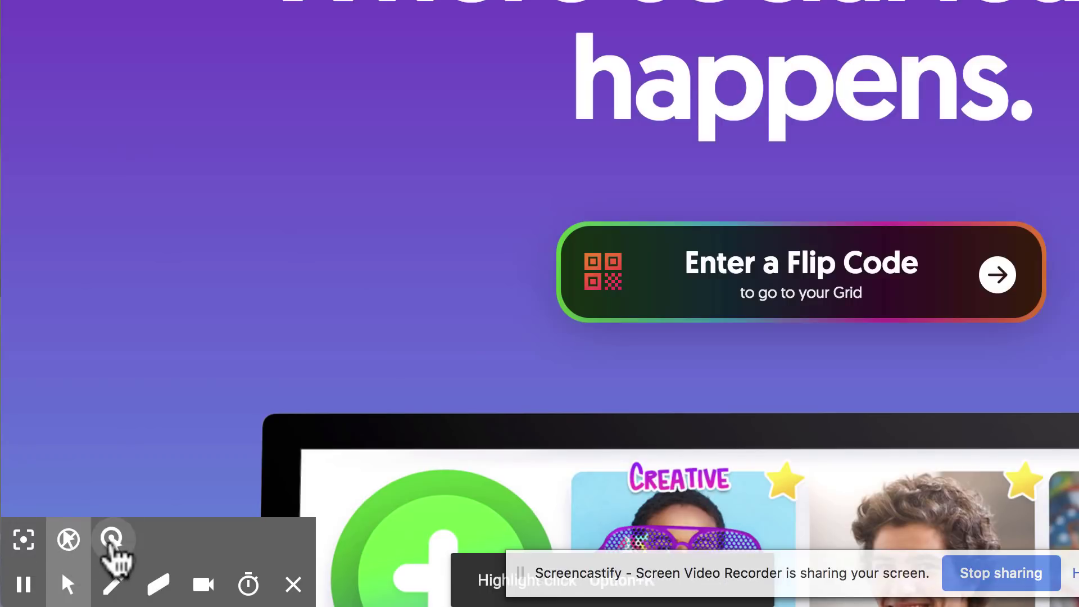
left_click(112, 539)
With a blue pen, scribble by the headline, circle Enter a Flip Code, and arrow 'learning'.
left_click(115, 582)
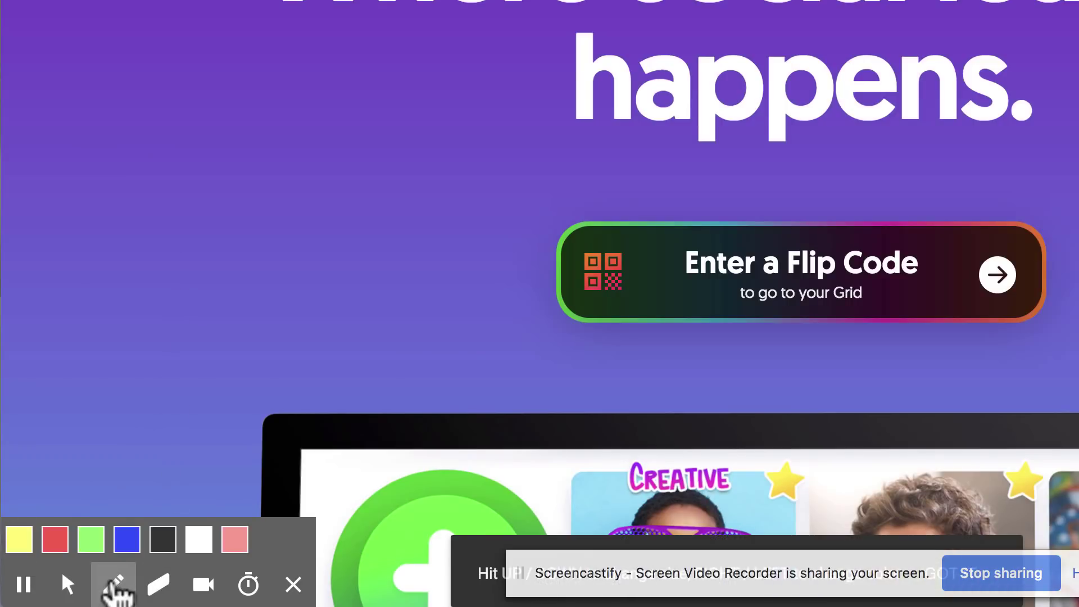
left_click(127, 540)
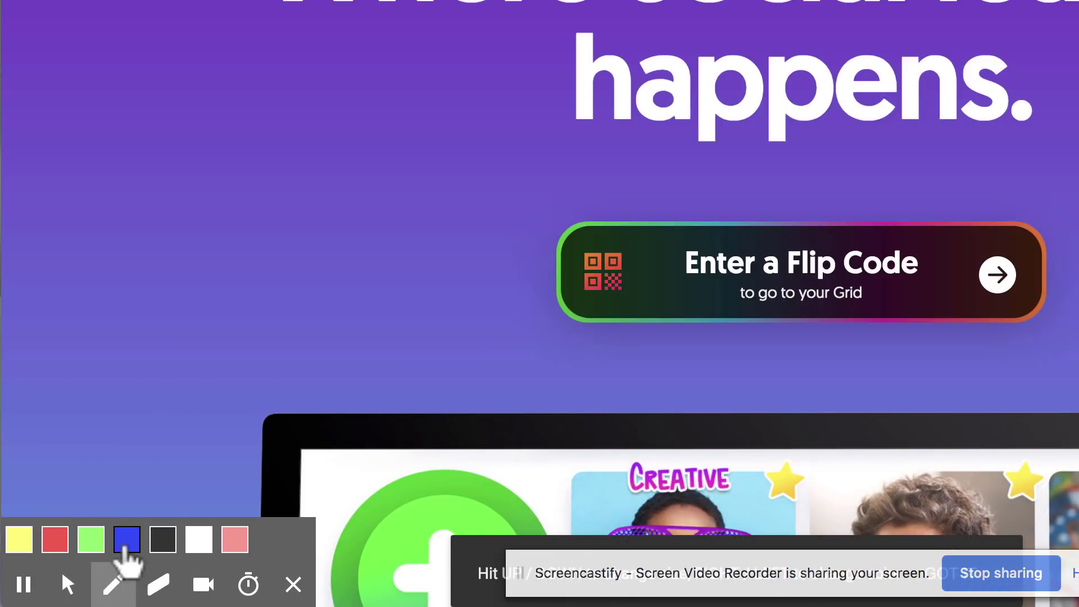
mouse_move(172, 160)
left_mouse_down()
mouse_move(217, 286)
mouse_move(306, 252)
mouse_move(407, 155)
mouse_move(453, 203)
left_mouse_up()
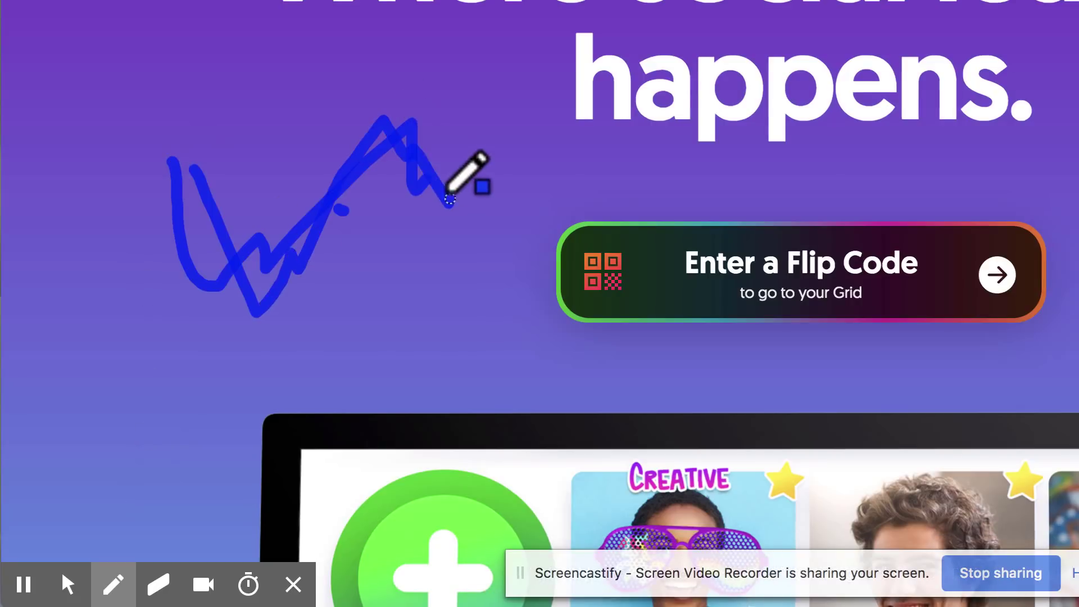
left_click_drag(158, 86, 442, 90)
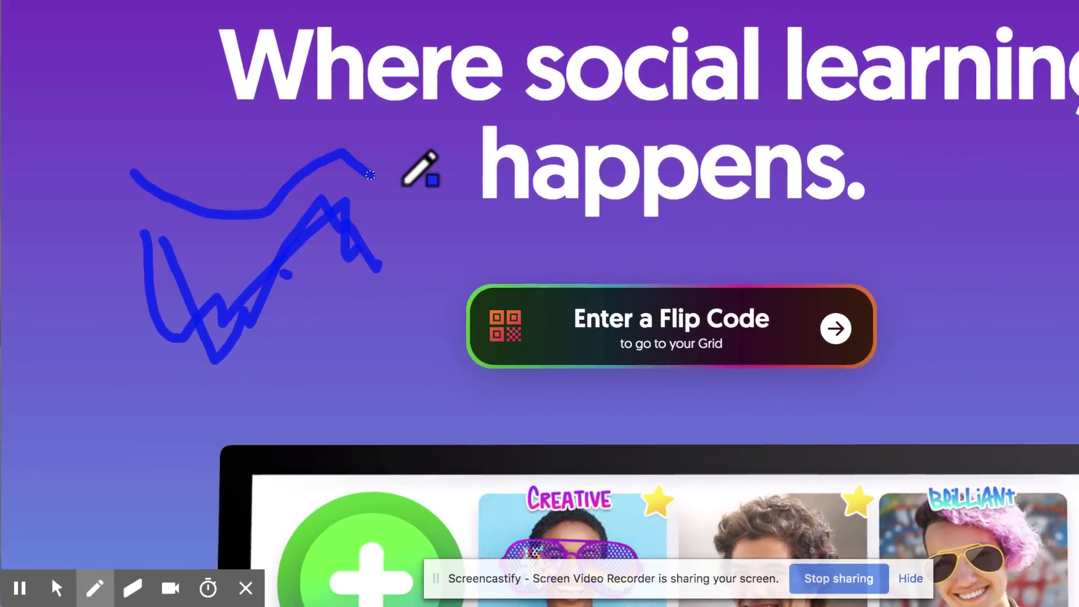
mouse_move(402, 183)
left_mouse_down()
mouse_move(387, 286)
mouse_move(231, 276)
mouse_move(242, 206)
mouse_move(270, 203)
left_mouse_up()
mouse_move(532, 258)
left_mouse_down()
mouse_move(1077, 222)
mouse_move(512, 368)
mouse_move(569, 276)
left_mouse_up()
mouse_move(839, 4)
left_mouse_down()
mouse_move(730, 118)
mouse_move(854, 96)
left_mouse_up()
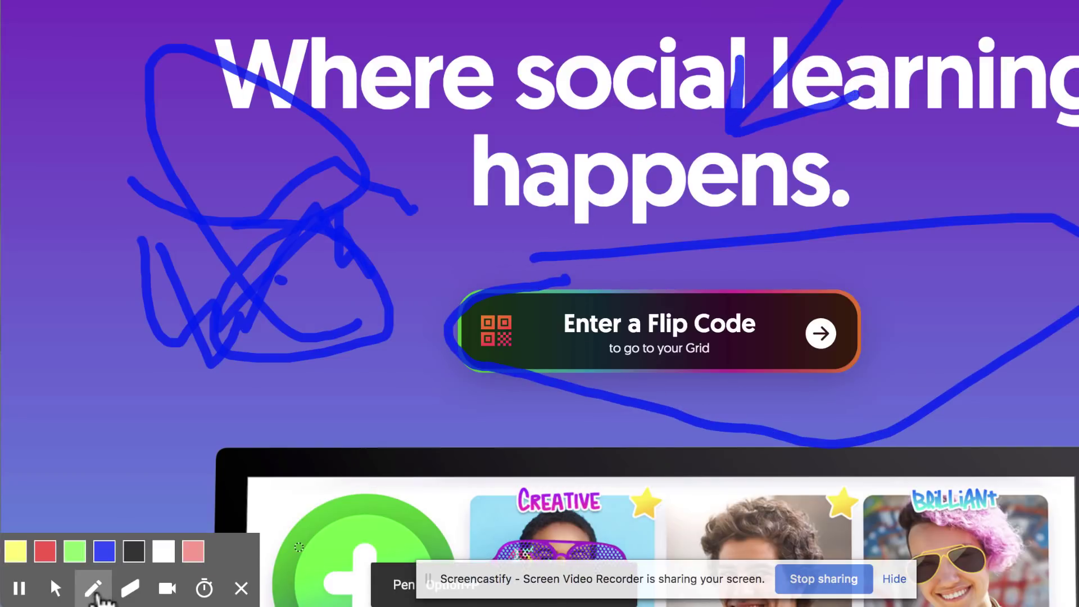
Erase part of the left blue scribble, toggle the timer on and off, then hide the tools.
left_click(130, 588)
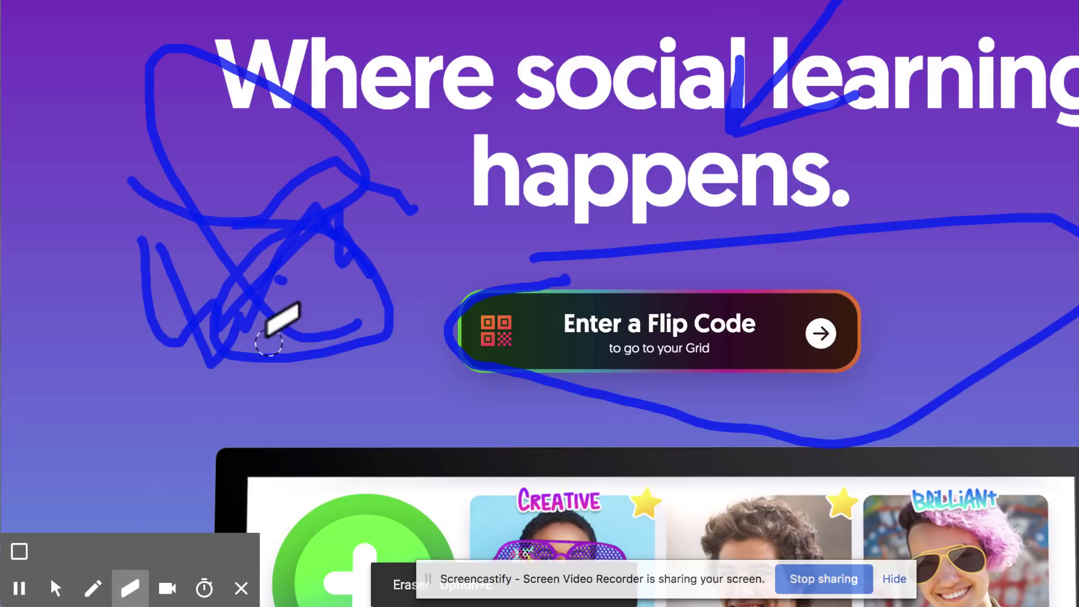
mouse_move(287, 332)
left_mouse_down()
mouse_move(247, 316)
mouse_move(182, 286)
mouse_move(301, 198)
mouse_move(367, 117)
mouse_move(173, 62)
mouse_move(208, 91)
mouse_move(404, 123)
mouse_move(388, 229)
left_mouse_up()
mouse_move(167, 589)
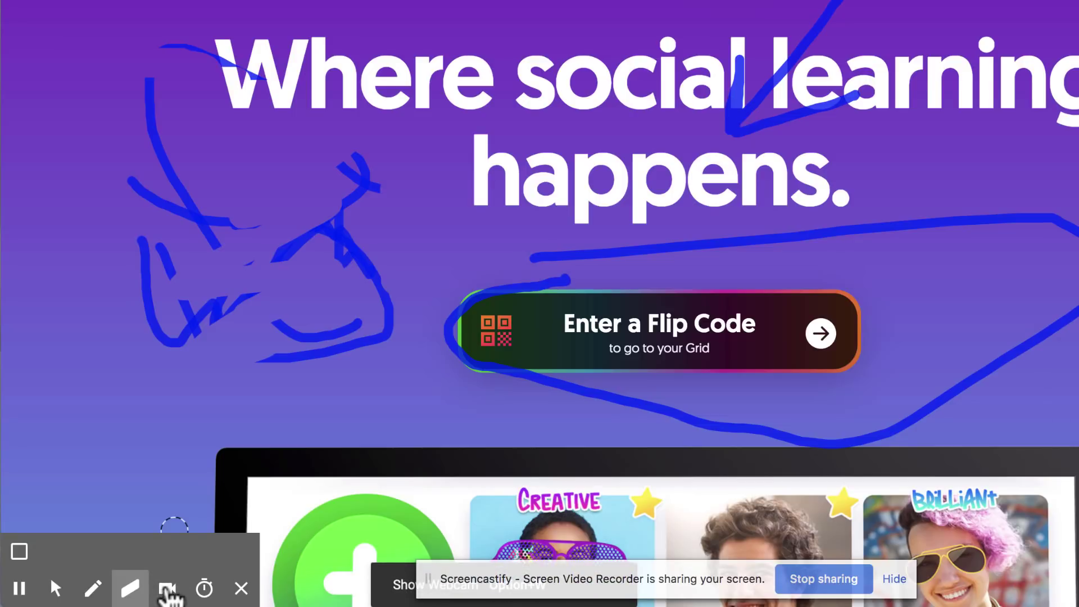
left_click(206, 590)
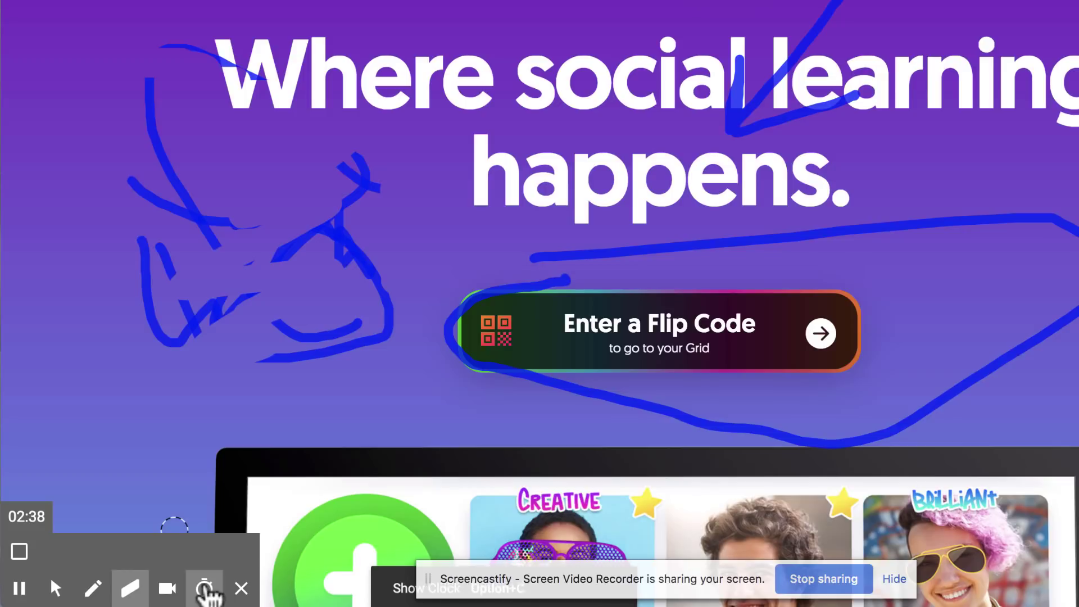
left_click(205, 590)
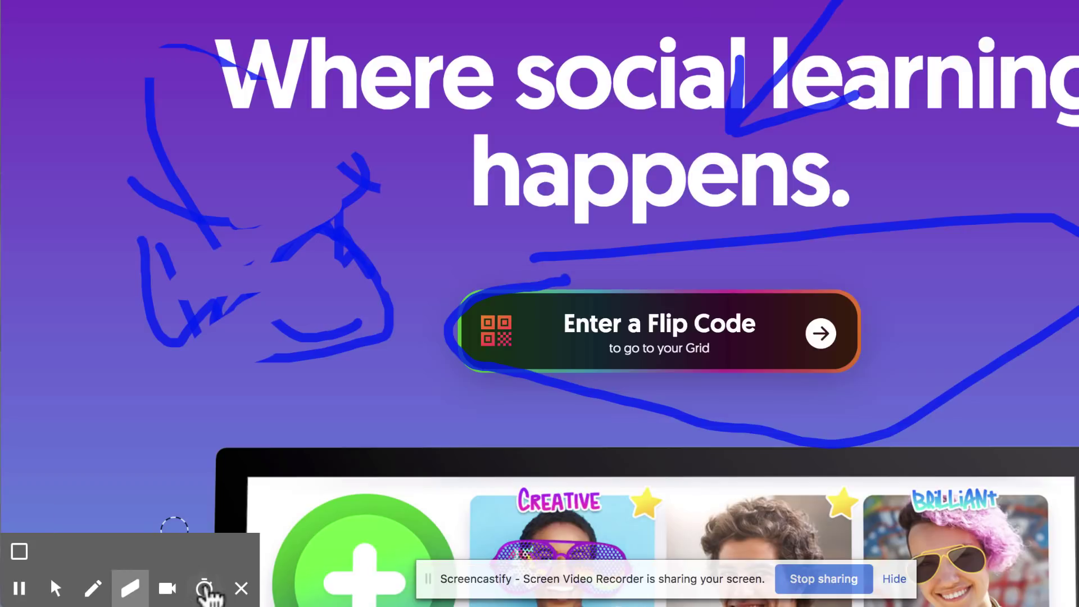
left_click(241, 588)
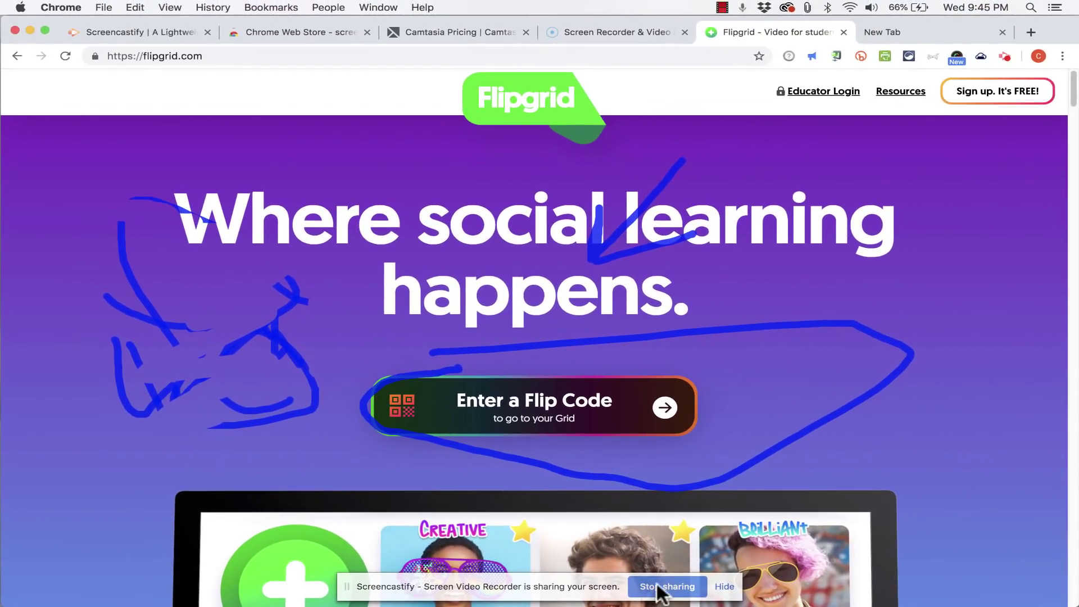
Stop sharing, then review the 03:05 recording: scrub to 1:15, play, and pause at 1:53.
left_click(656, 584)
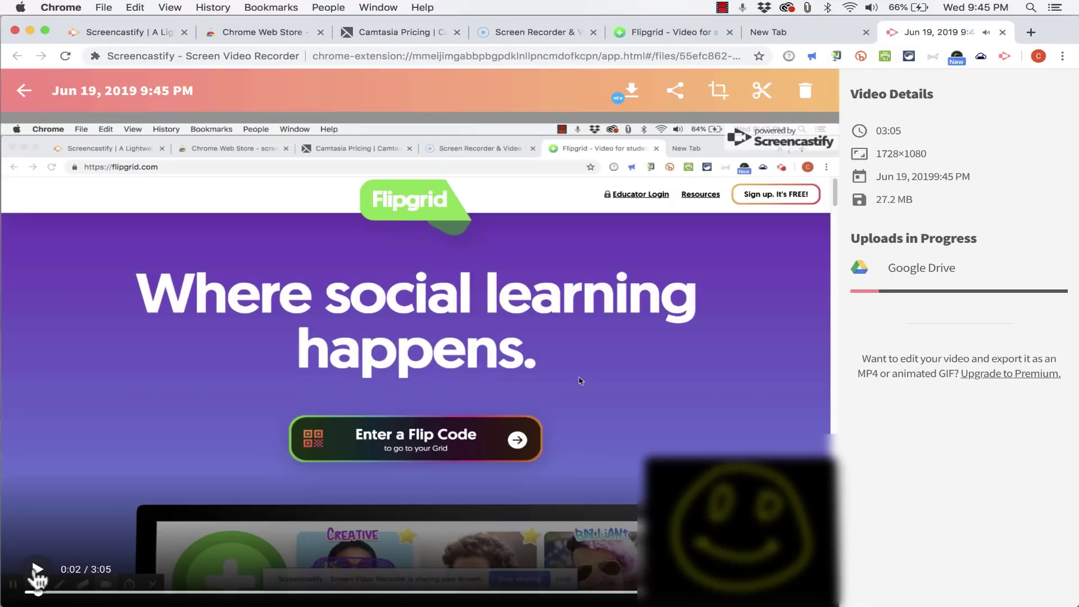
left_click(36, 569)
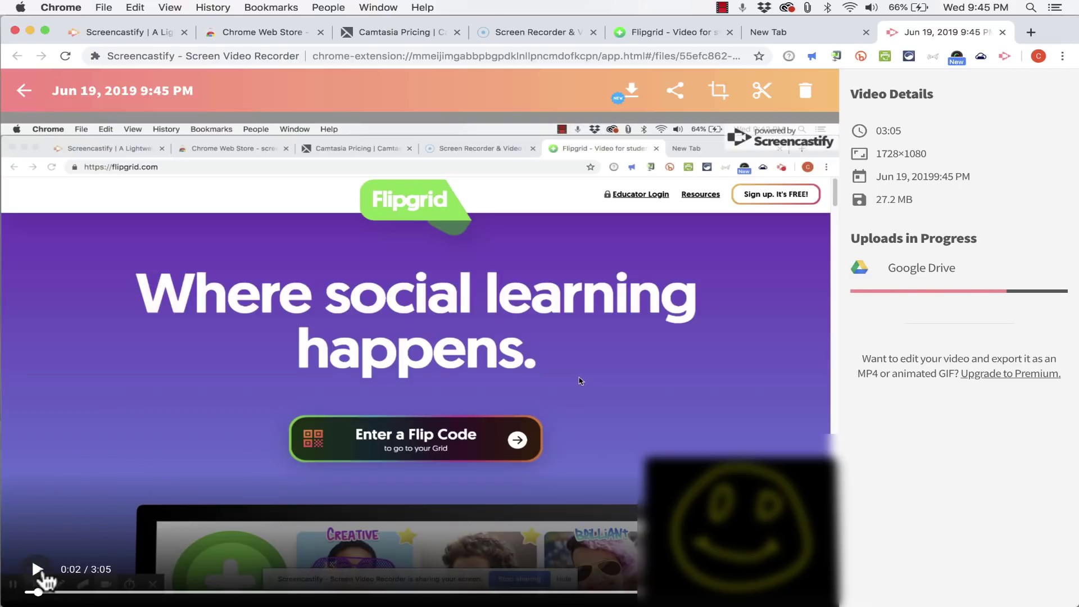
left_click_drag(36, 591, 439, 592)
left_click(37, 571)
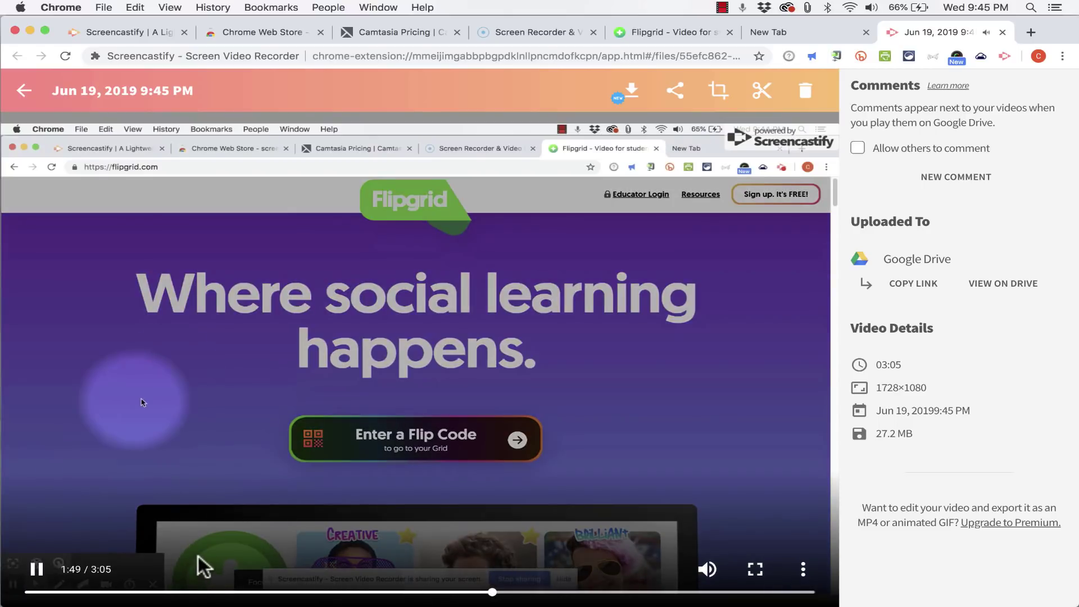
left_click(37, 571)
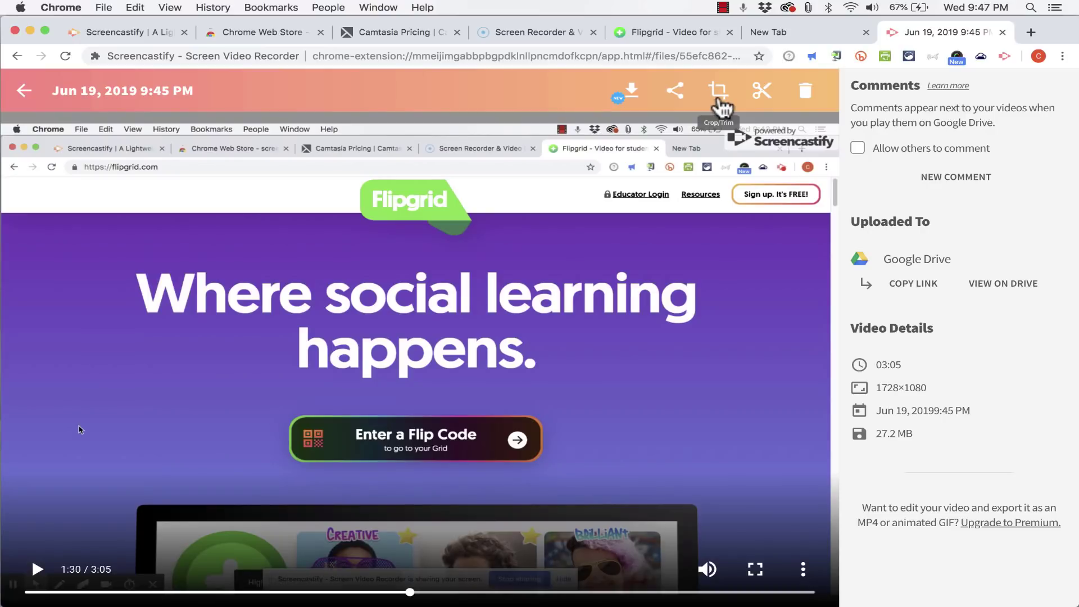
In Crop/Trim, drag the handles to cut the start and end at 02:38, then cancel unsaved.
left_click(718, 104)
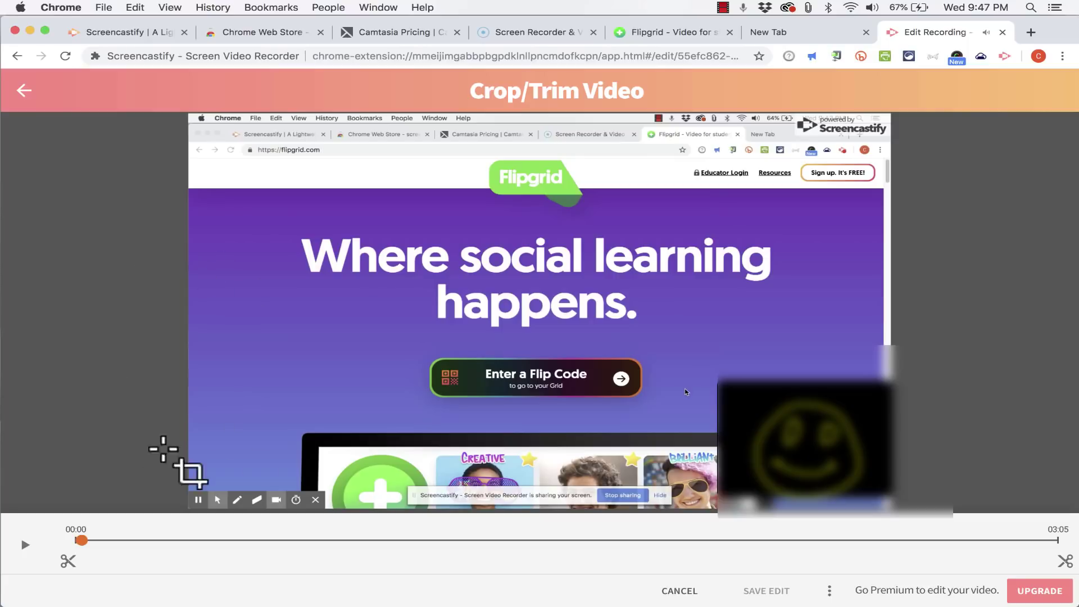
left_click_drag(69, 561, 374, 569)
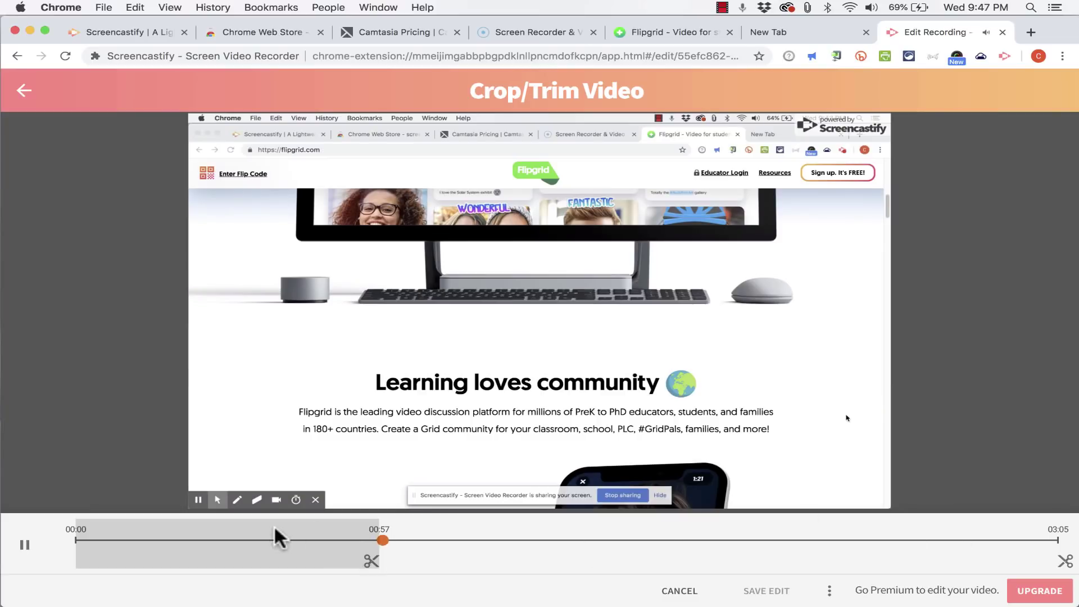
left_click_drag(1066, 561, 918, 562)
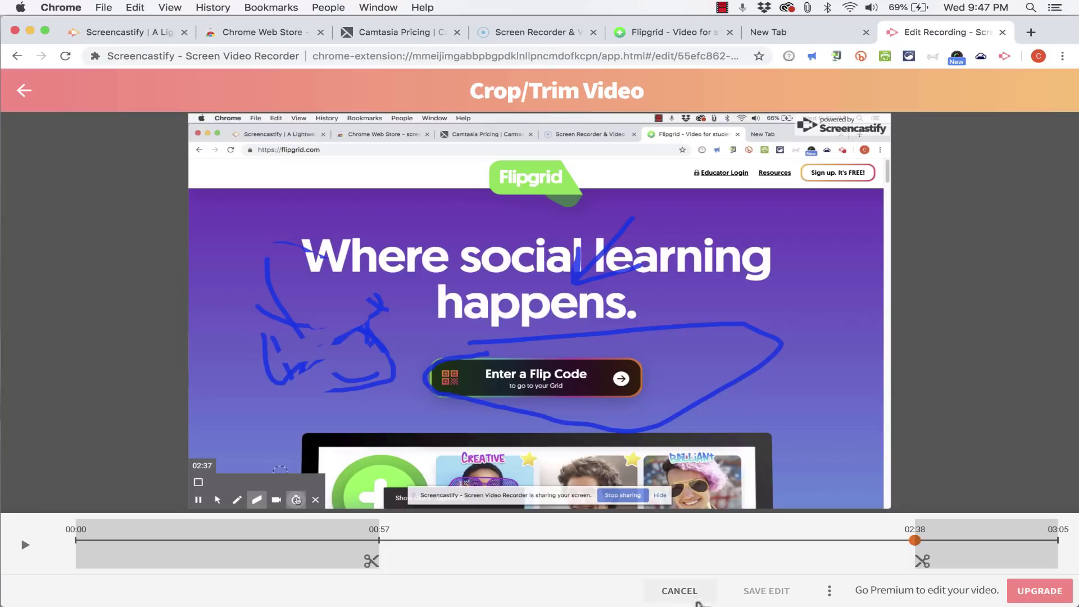
left_click(677, 593)
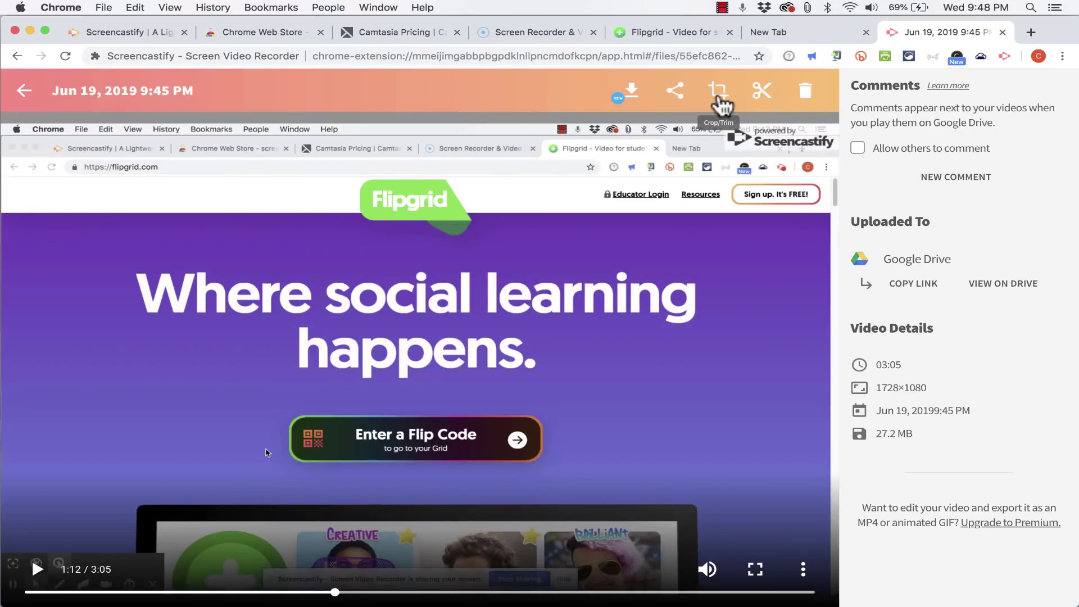
left_click(763, 93)
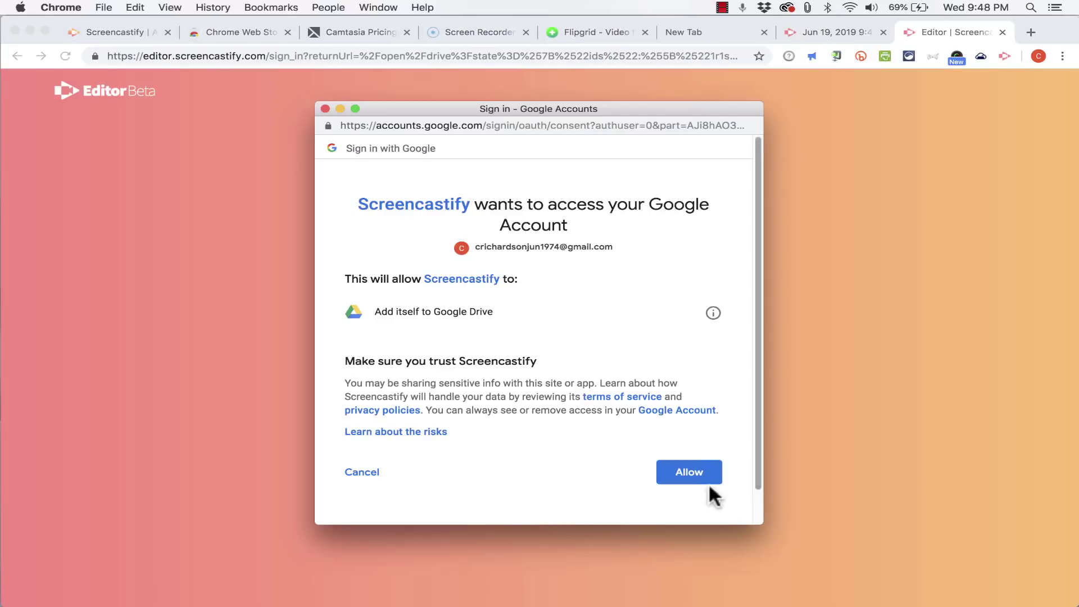
left_click(703, 474)
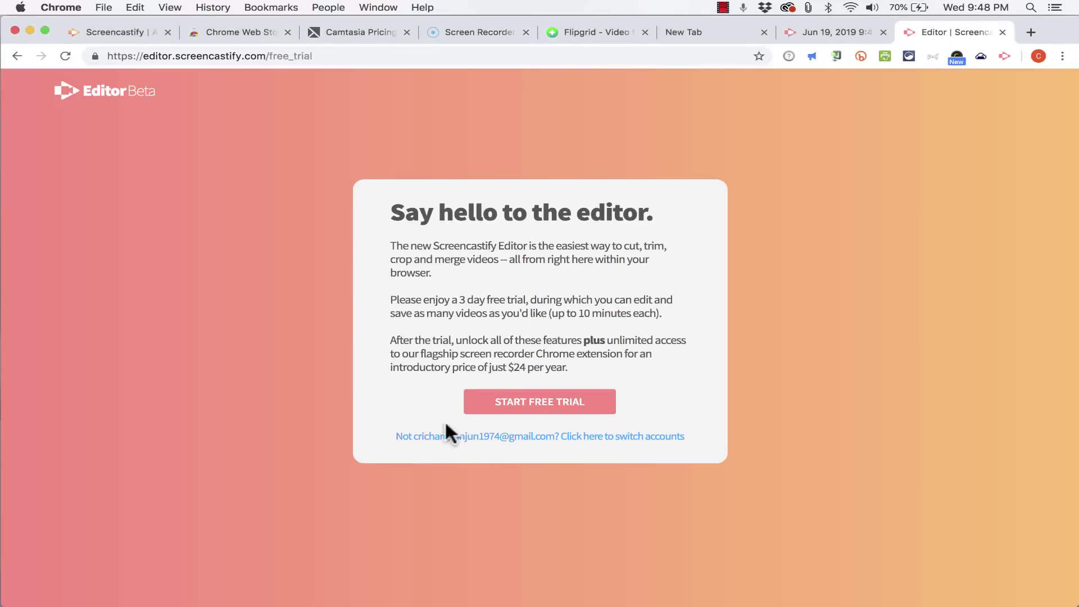
left_click(1003, 32)
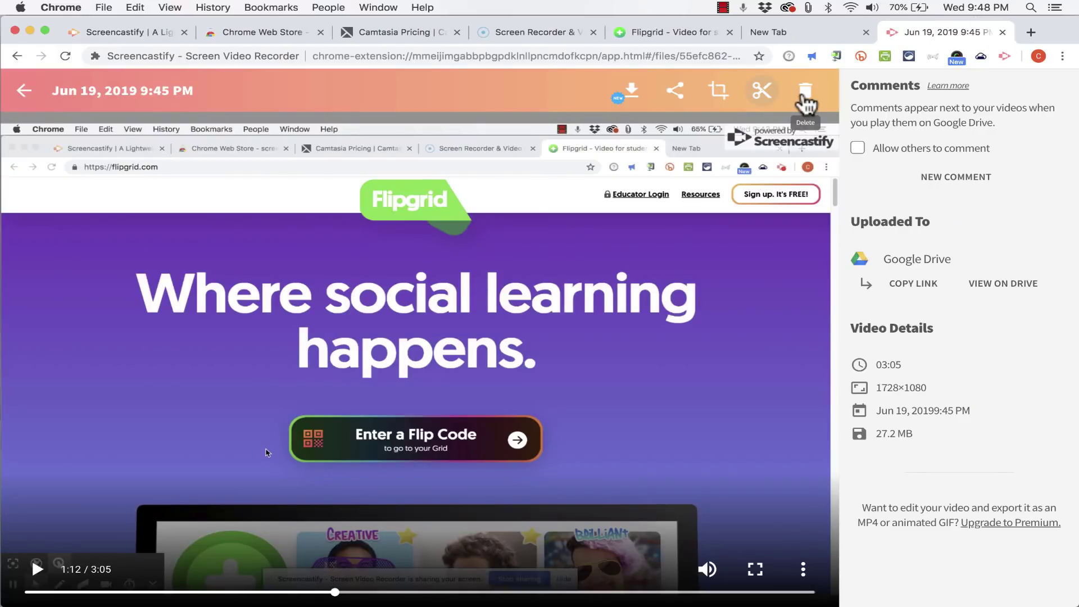
Glance at Share options, then try Export as MP4 and cancel the paid-version notice.
left_click(677, 88)
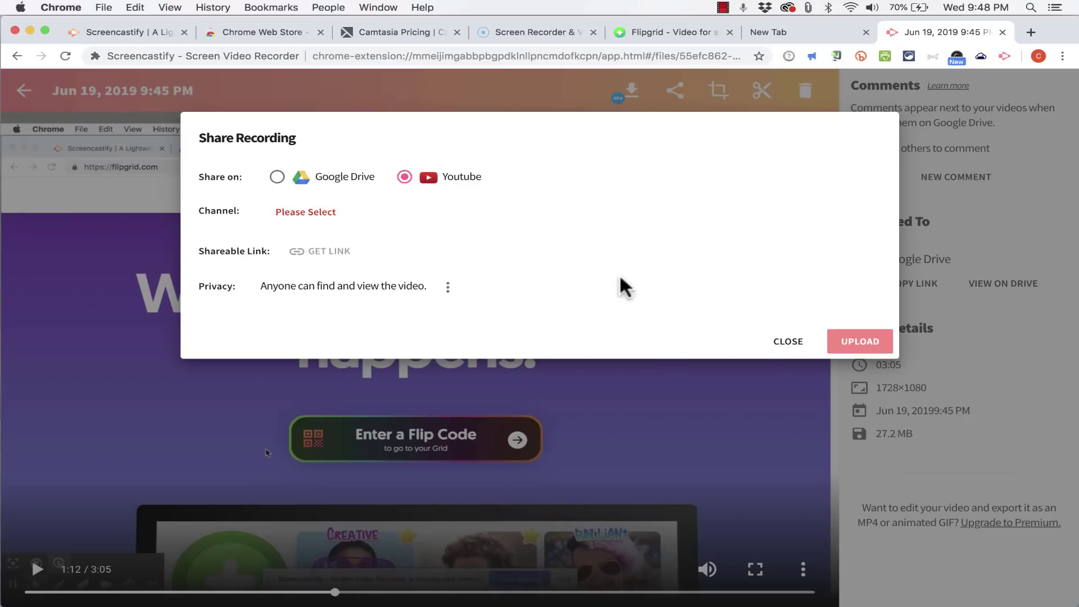
left_click(790, 342)
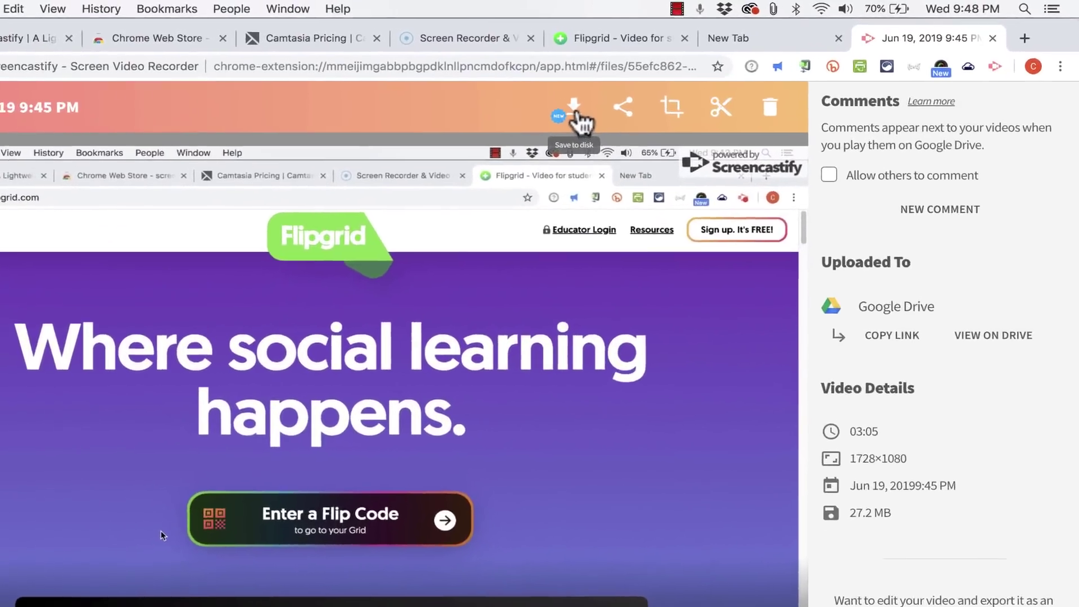
left_click(632, 100)
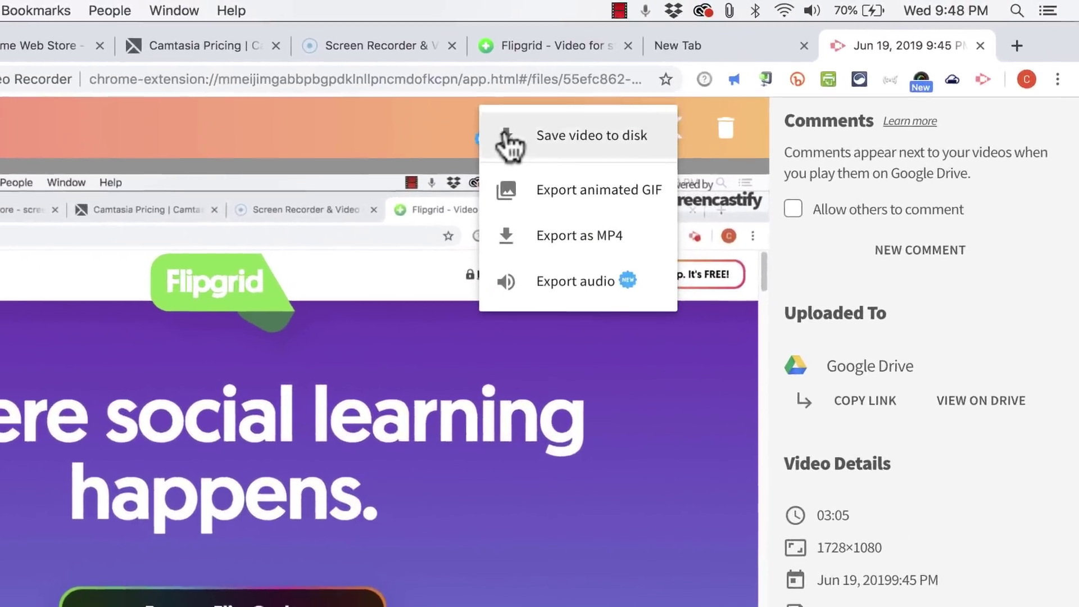
left_click(525, 259)
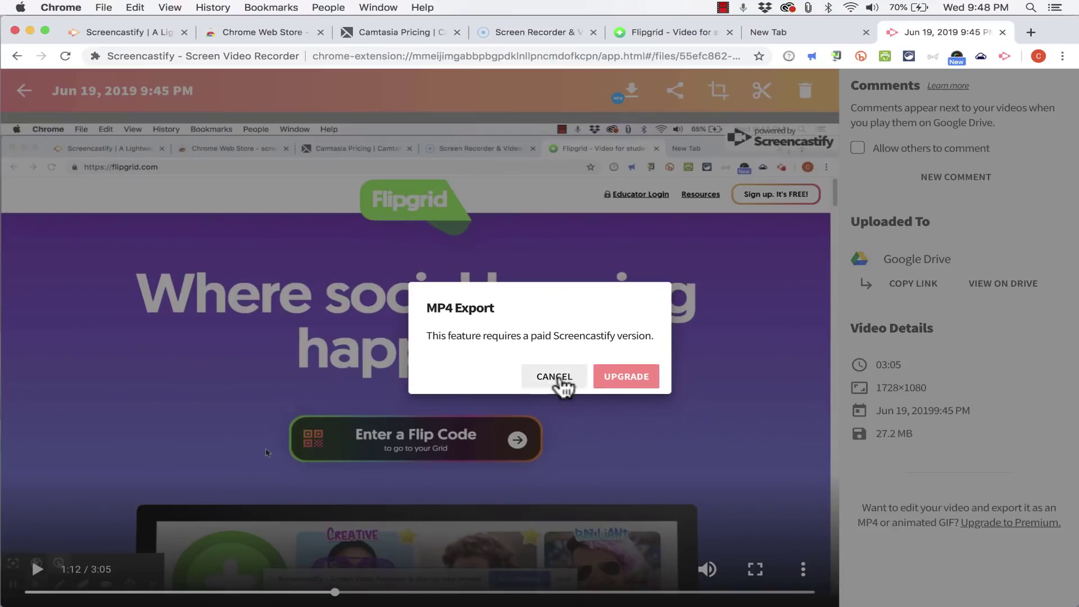
left_click(554, 377)
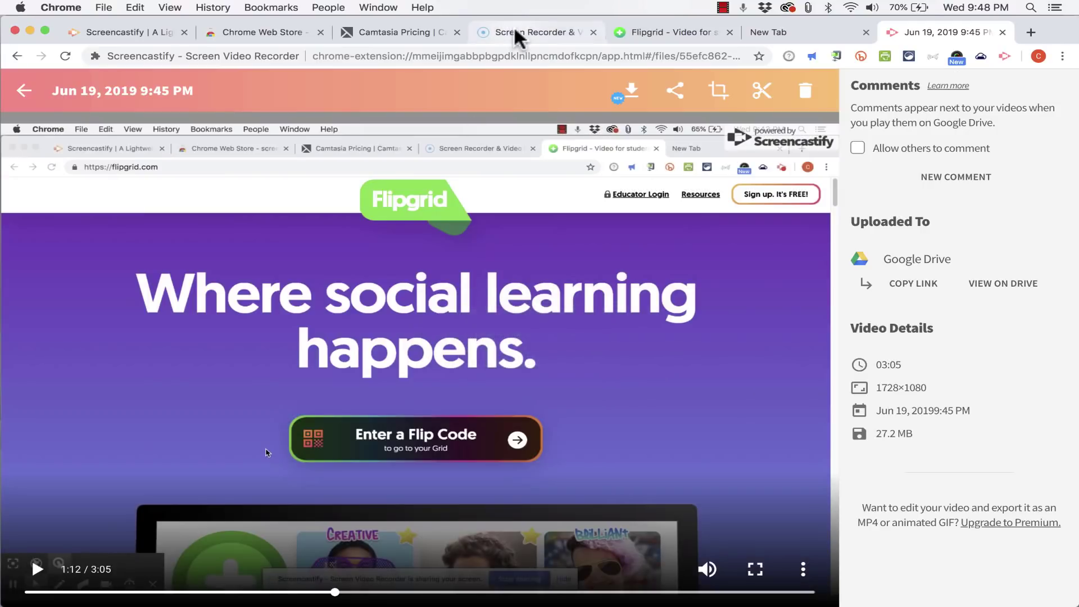
Flip through the Screencast-O-Matic and Screencastify home tabs, then return to the recording's page.
left_click(481, 33)
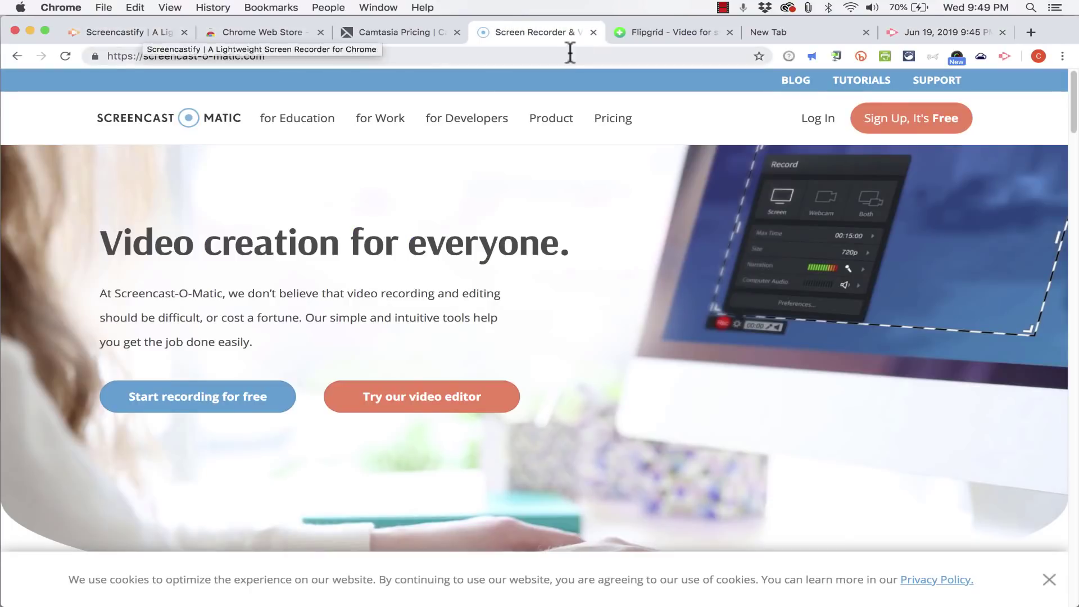
left_click(140, 30)
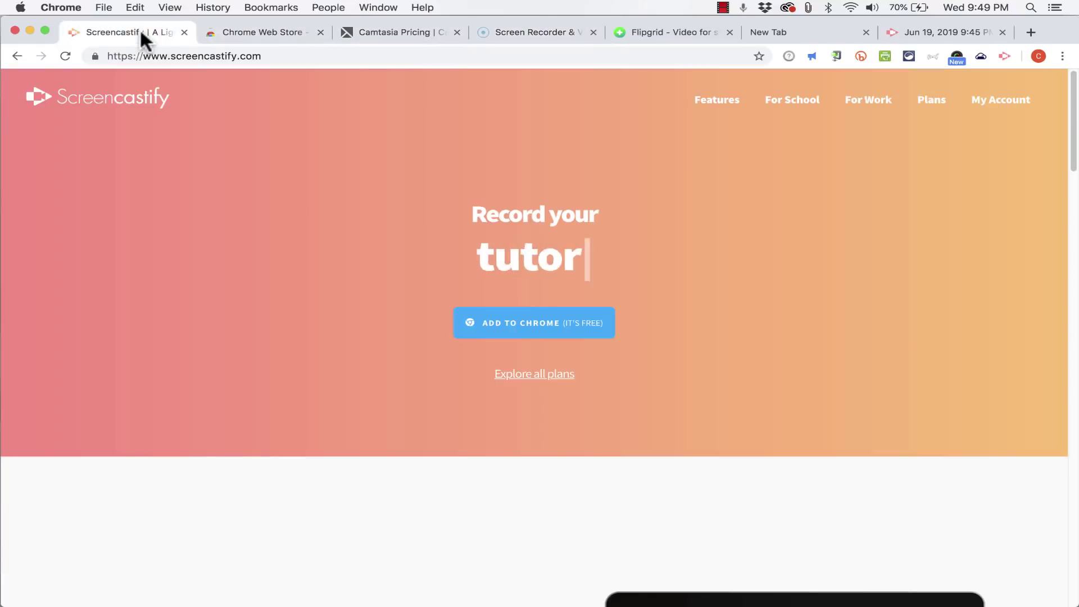
key("super+9")
Save the video to disk as webm, tick Allow others to comment, and copy its link.
left_click(631, 91)
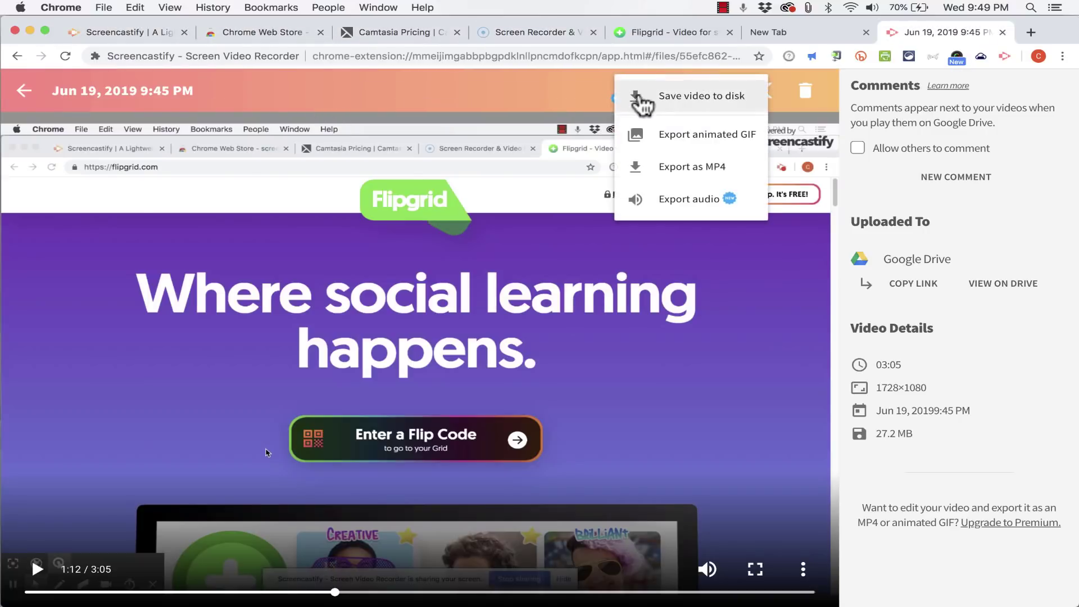
left_click(678, 101)
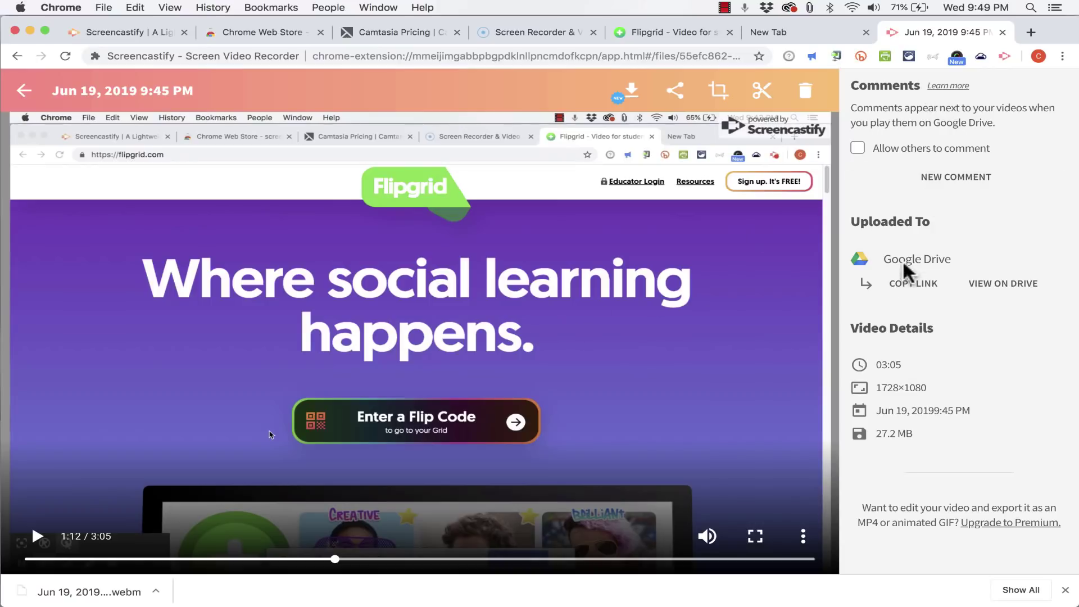
left_click(858, 147)
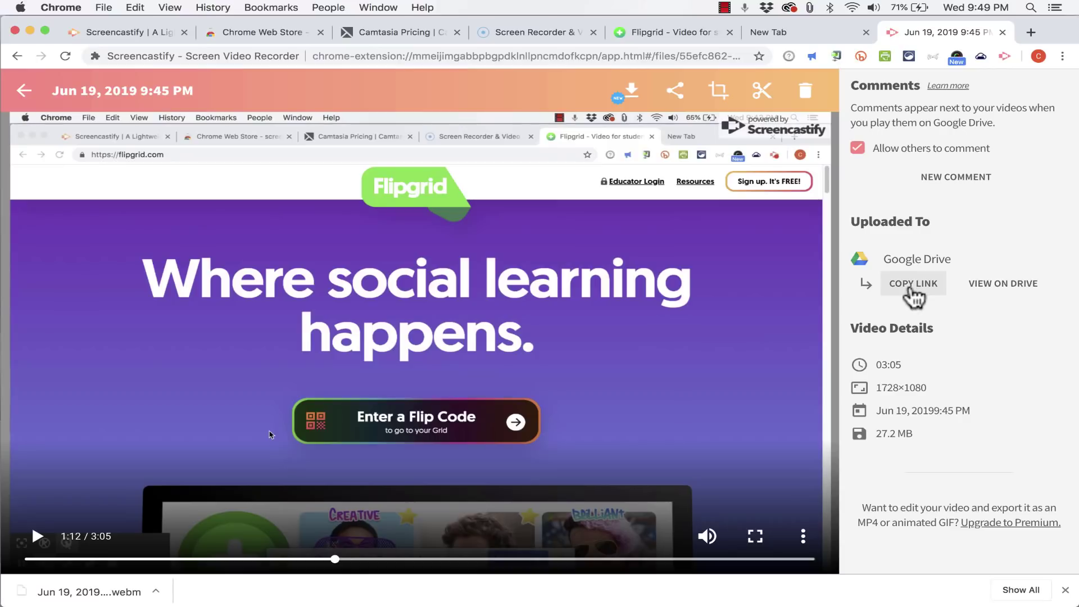
left_click(923, 289)
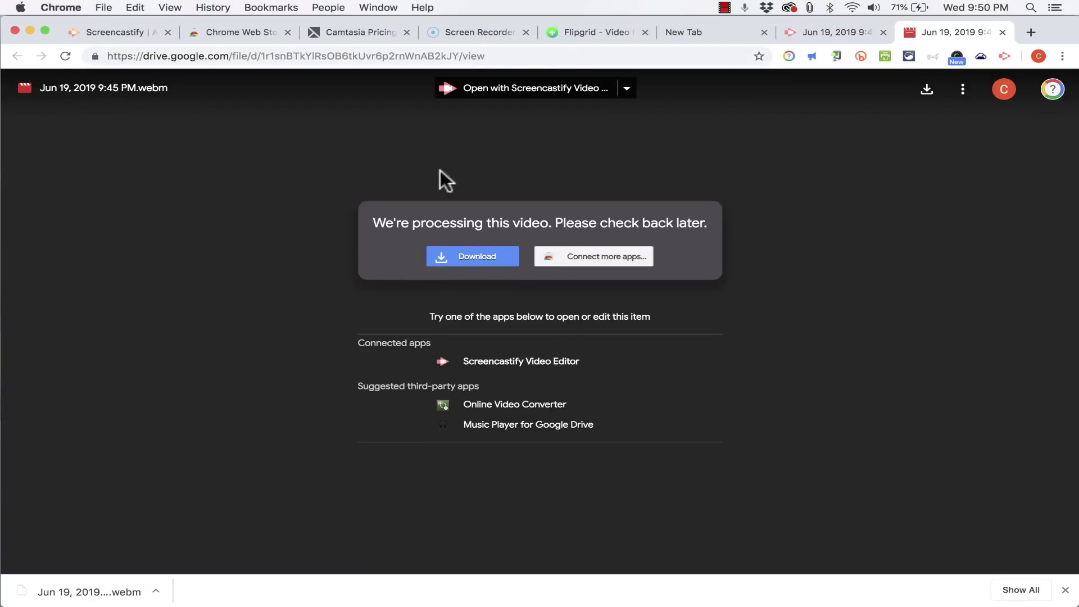
left_click_drag(437, 223, 665, 221)
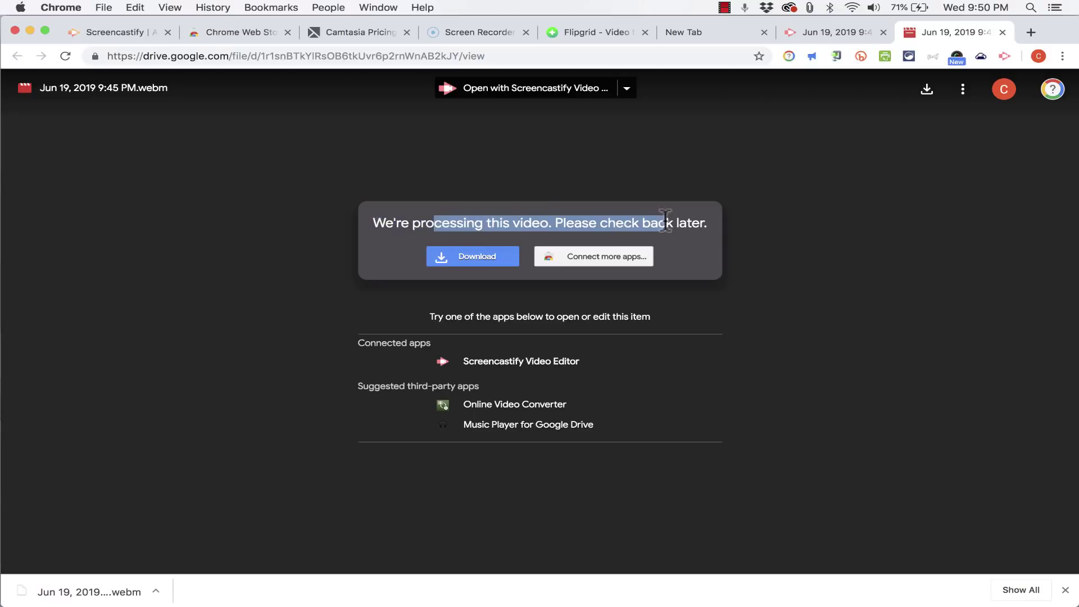
left_click(1003, 32)
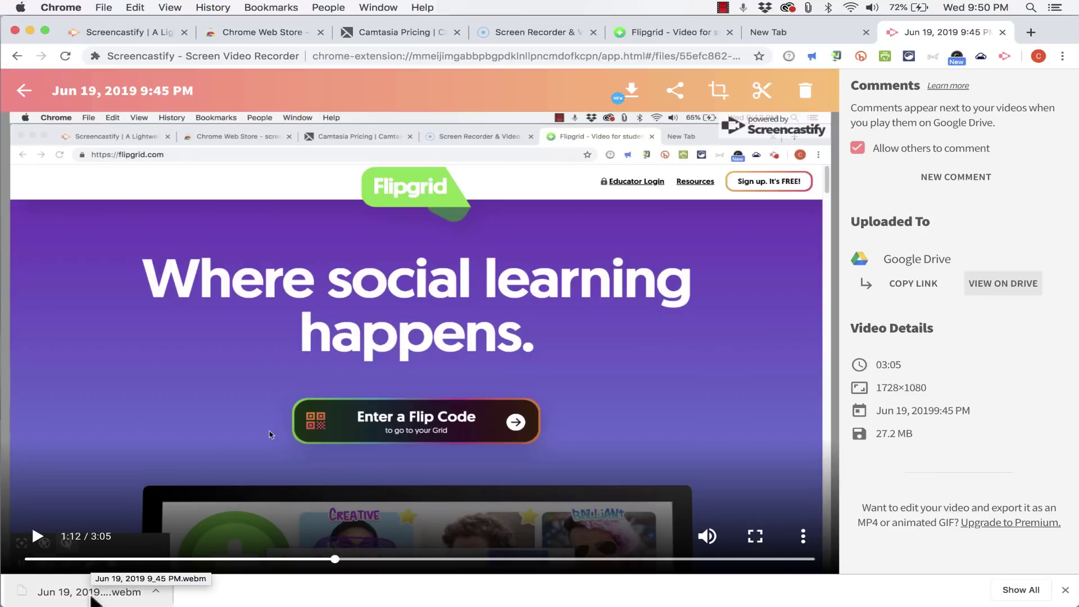
Reveal the downloaded webm in Finder from Chrome's downloads bar.
left_click(94, 594)
left_click(156, 591)
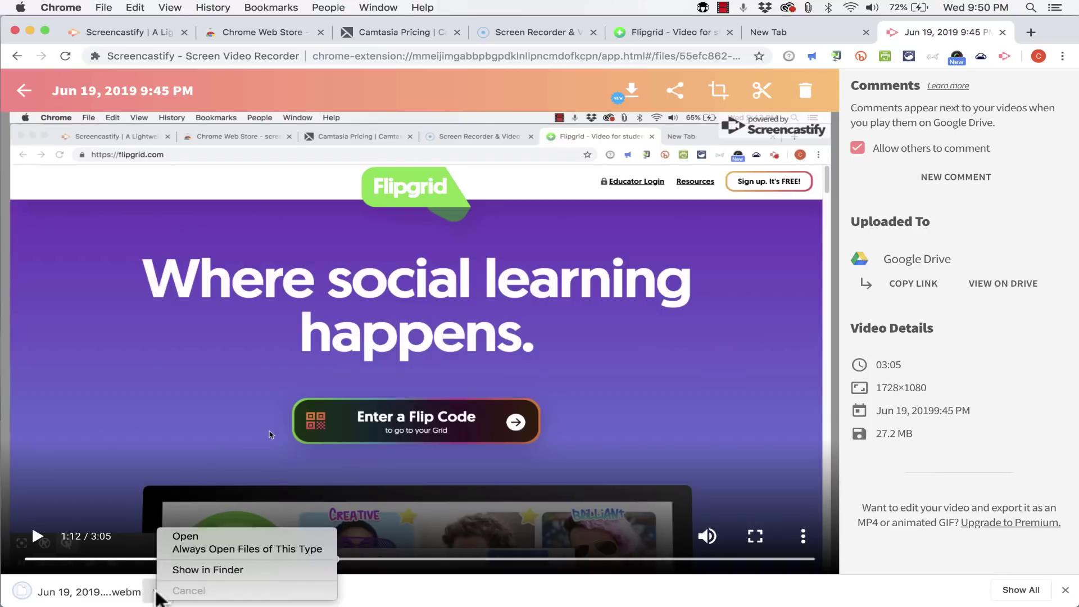
left_click(193, 570)
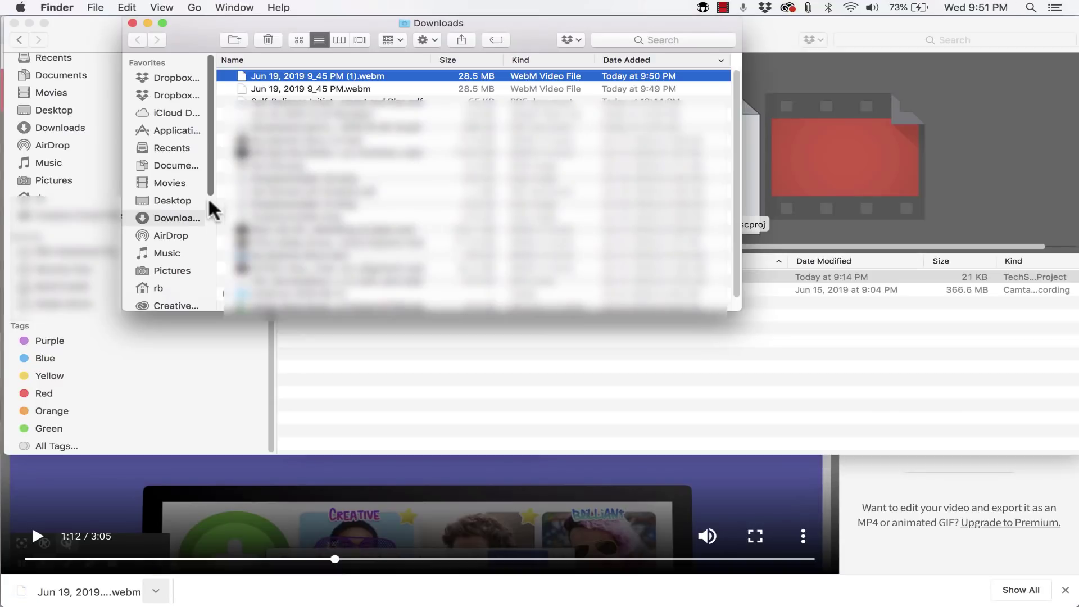
double_click(298, 90)
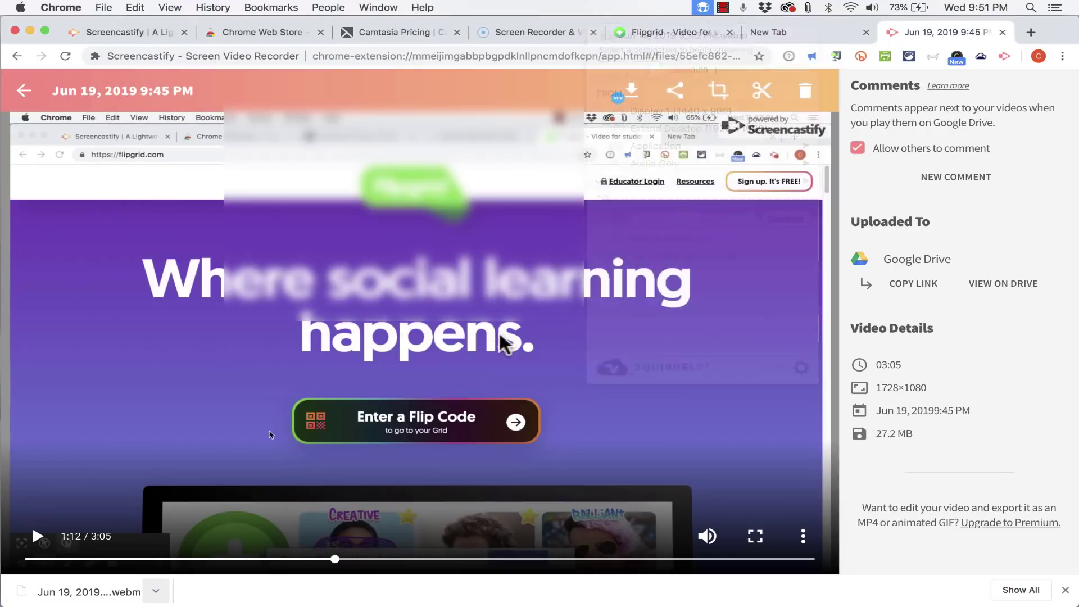
Open Jun 19, 2019 9_45 PM.webm in Google Chrome, skip ahead, and return to Screencastify.
right_click(357, 90)
mouse_move(405, 110)
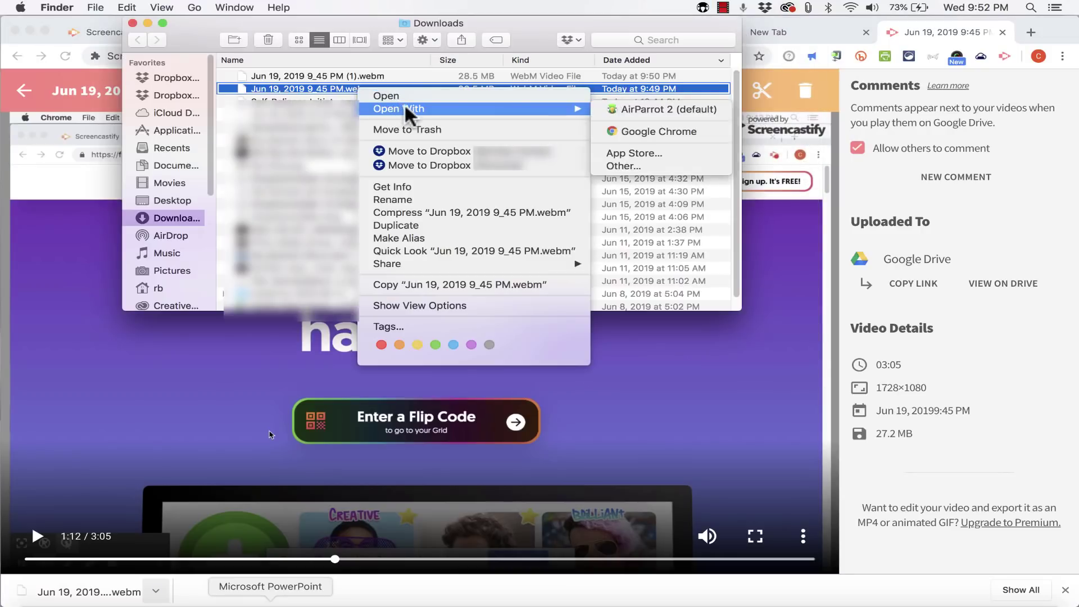
left_click(655, 133)
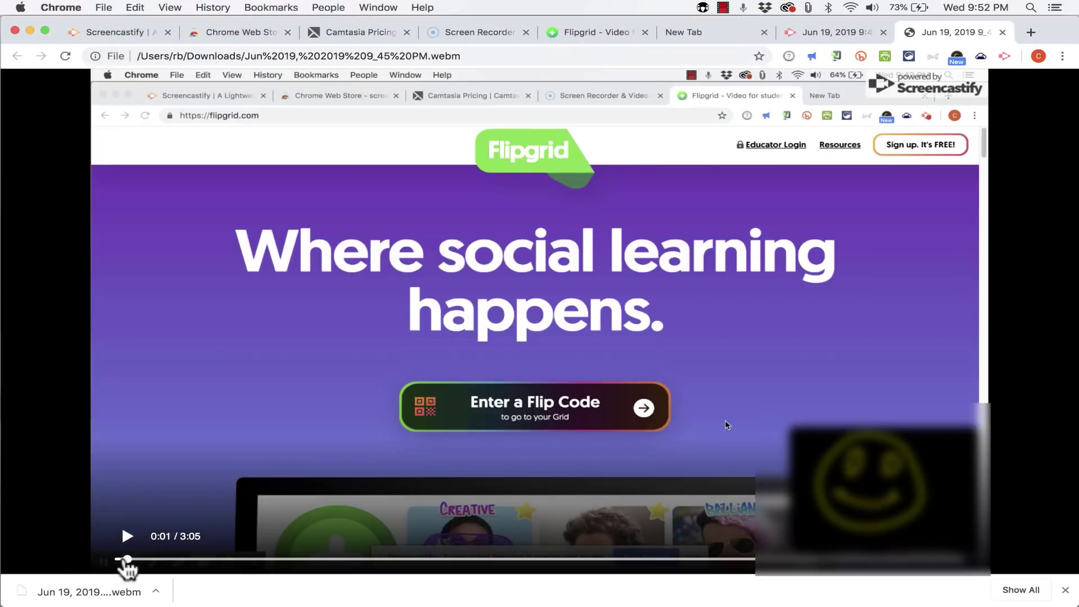
left_click_drag(126, 560, 202, 560)
key("Right")
key("Right")
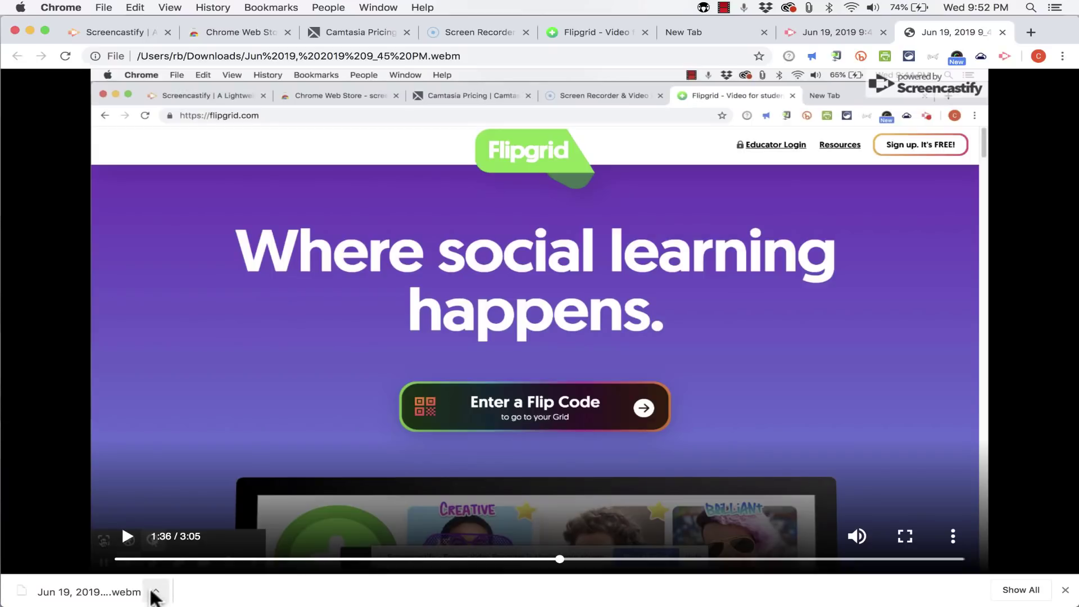
key("ctrl+shift+Tab")
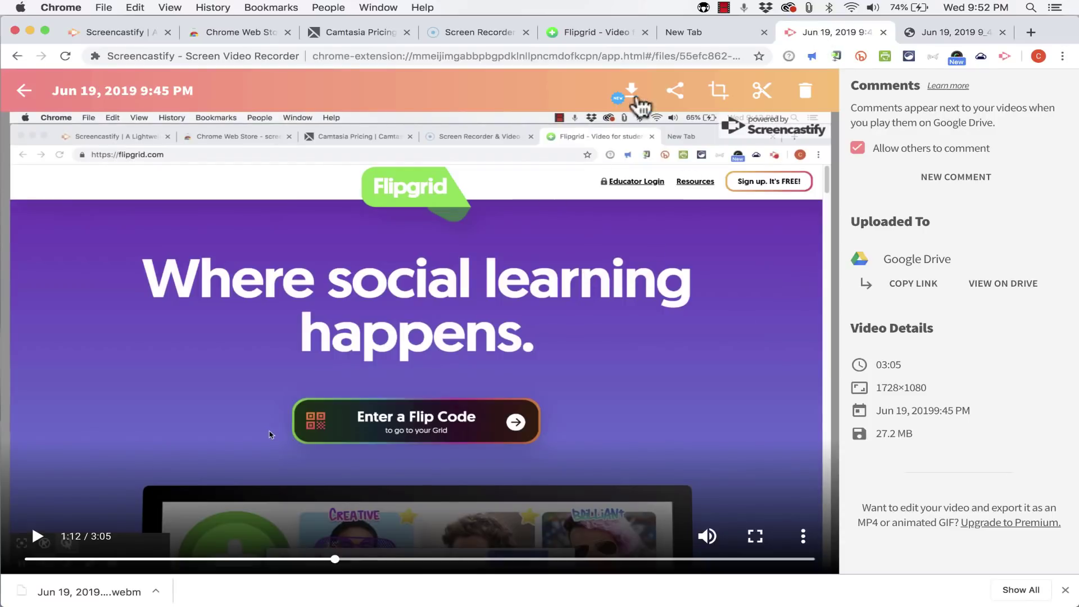
Open the Share Recording dialog from the recording's header.
left_click(676, 95)
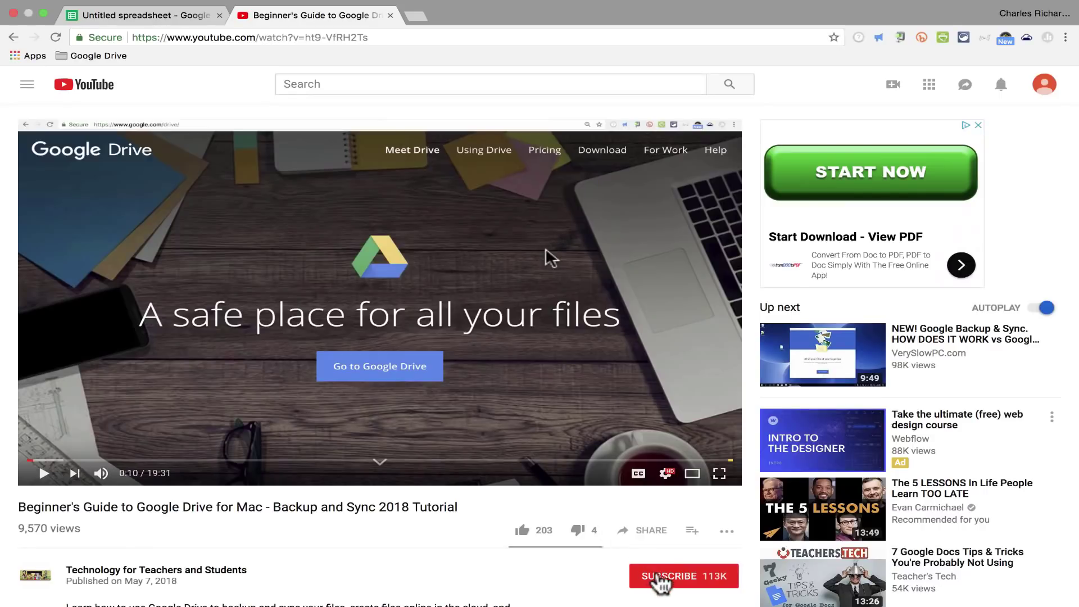
Subscribe to Technology for Teachers and Students and ring the bell for all new-video notifications.
left_click(667, 582)
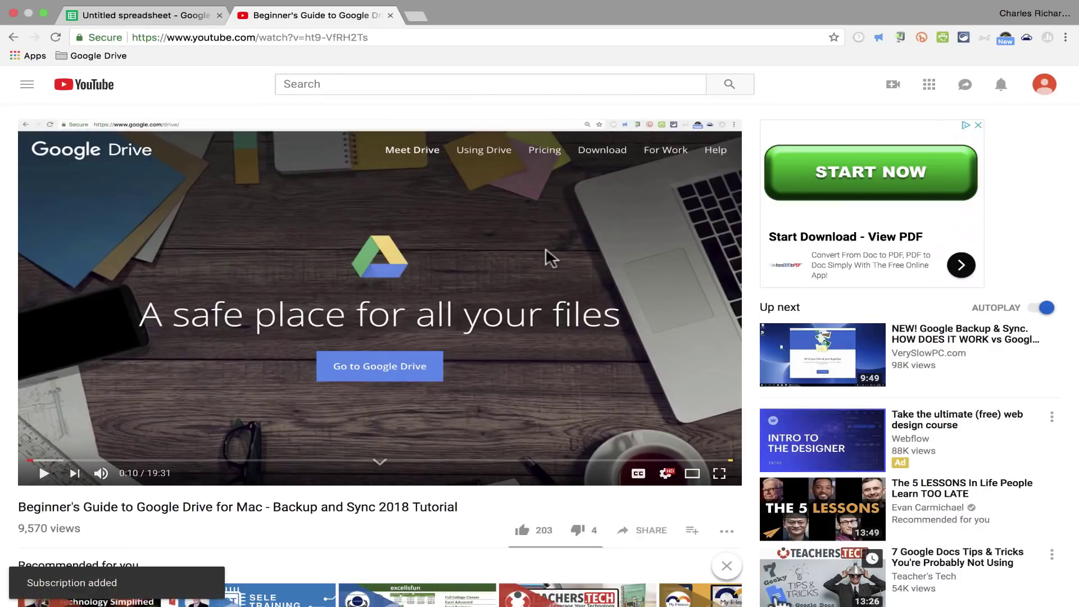
scroll(702, 512, "down", 4)
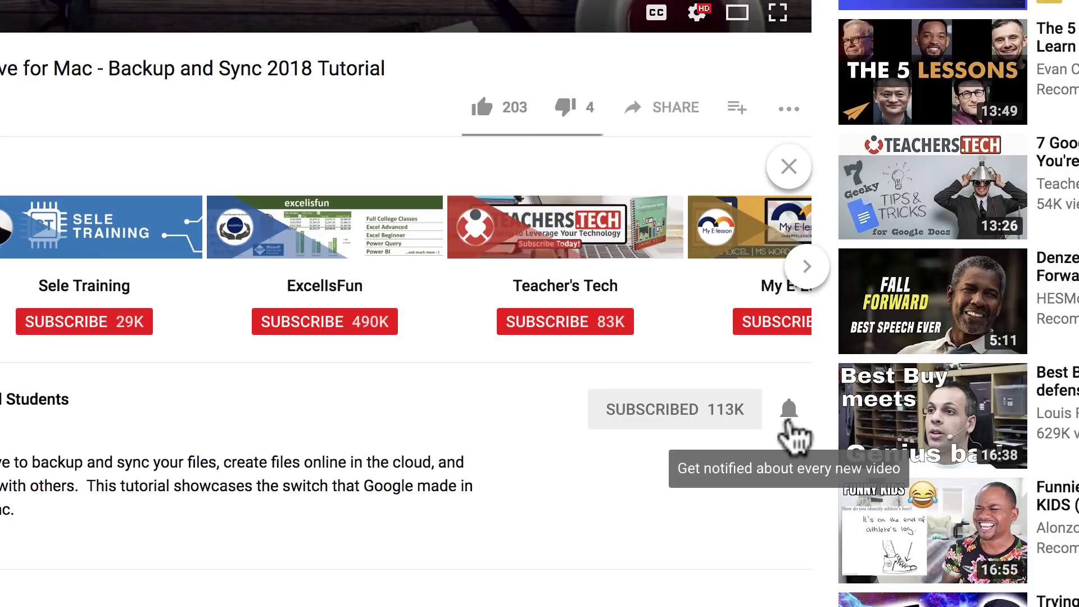
left_click(787, 425)
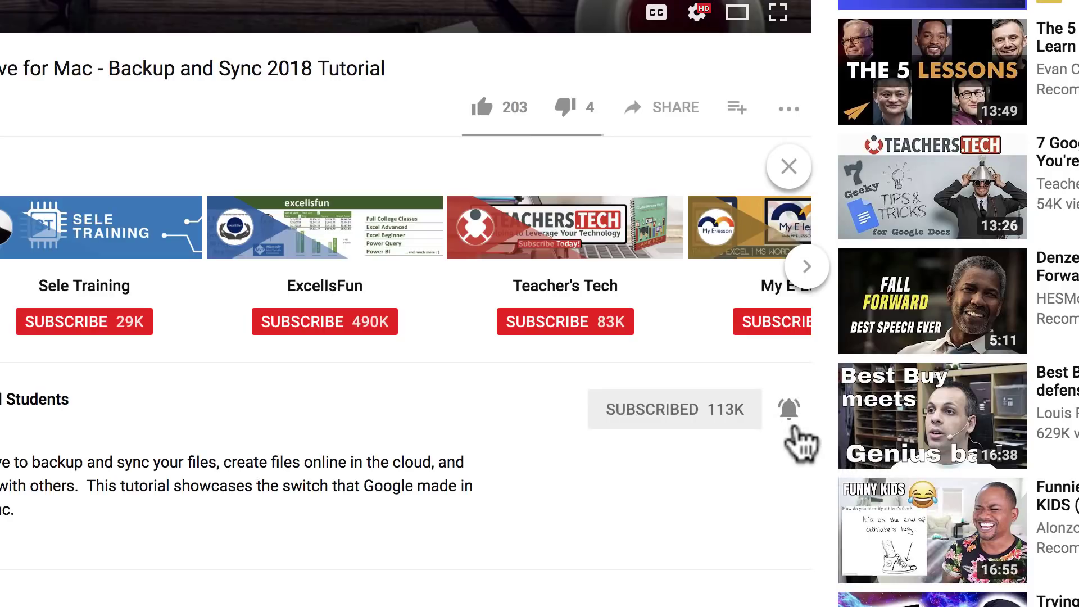